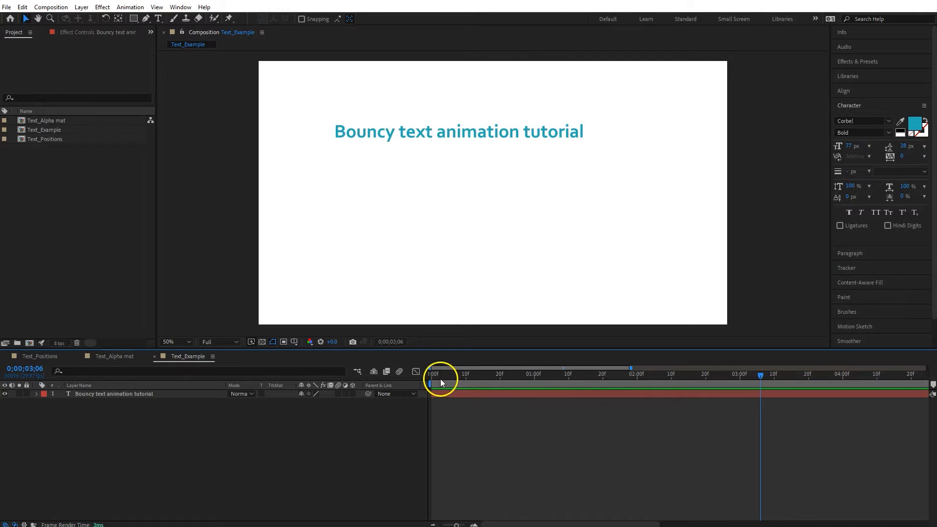
Step: Select the example title layer and expand it to examine its Position and Opacity text animators
click(163, 394)
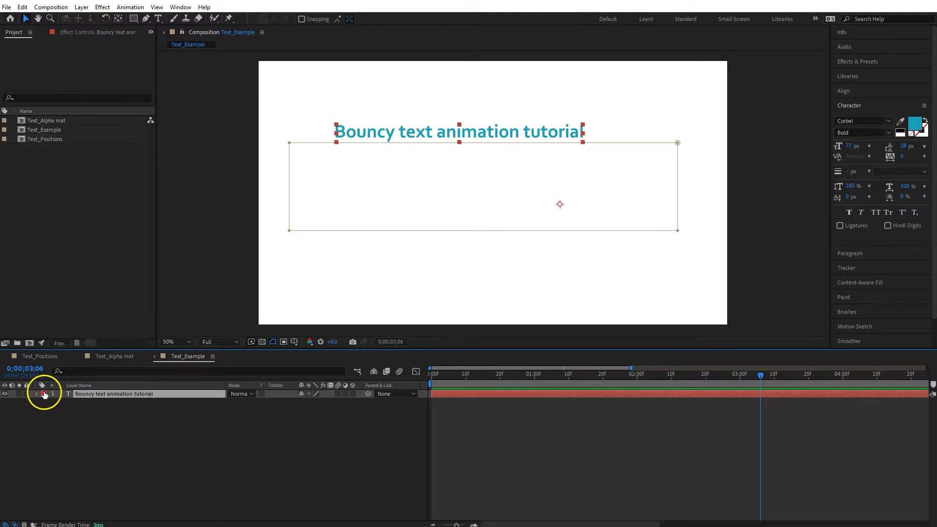
click(36, 395)
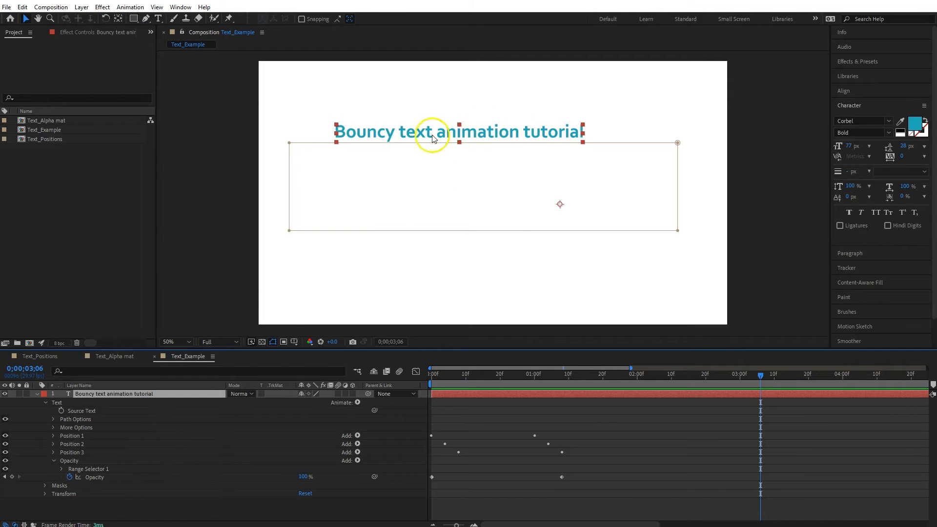
Step: Move the example title up and back down slightly lower in the composition
drag(429, 132, 408, 99)
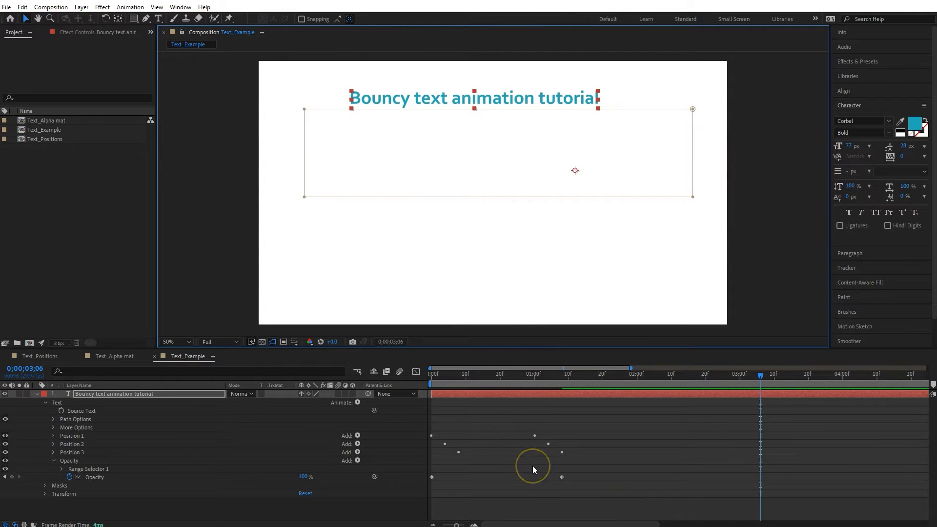
drag(433, 104, 439, 153)
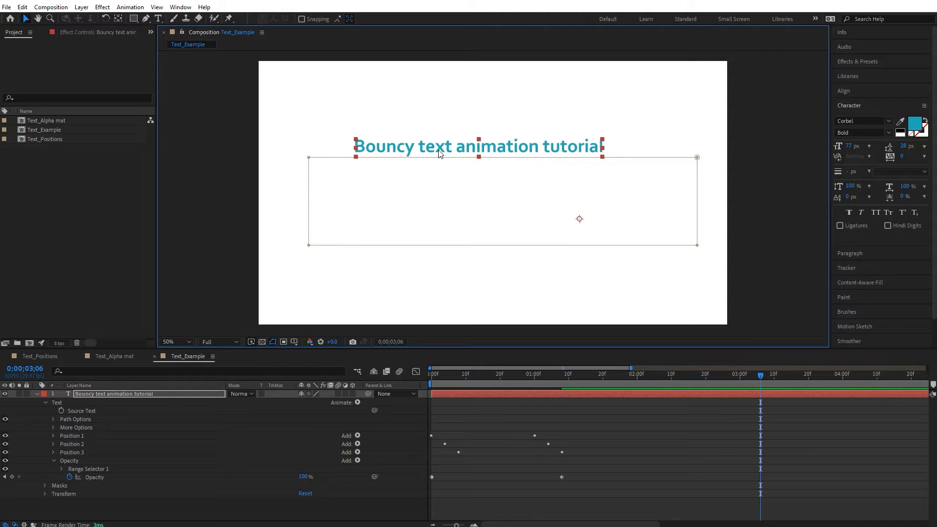
Step: Create a new 1920x1080 composition named Comp 1
click(30, 343)
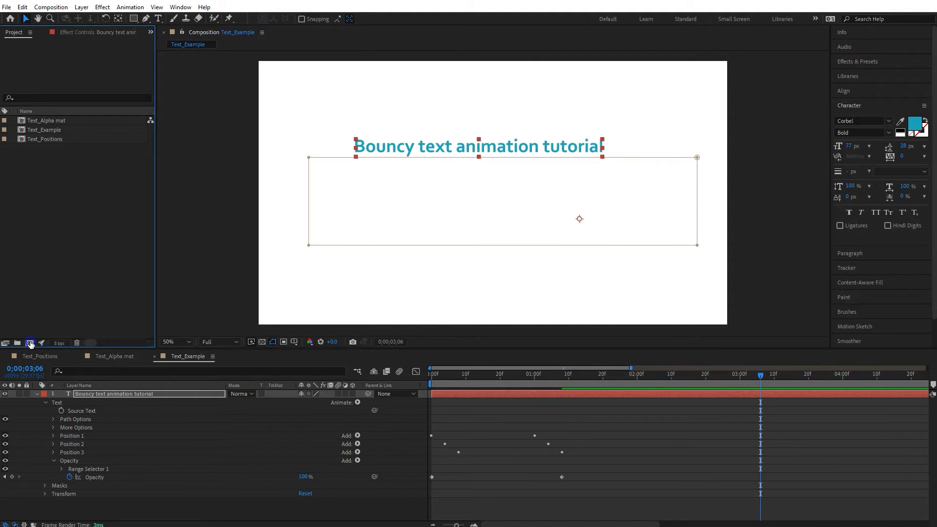
click(591, 359)
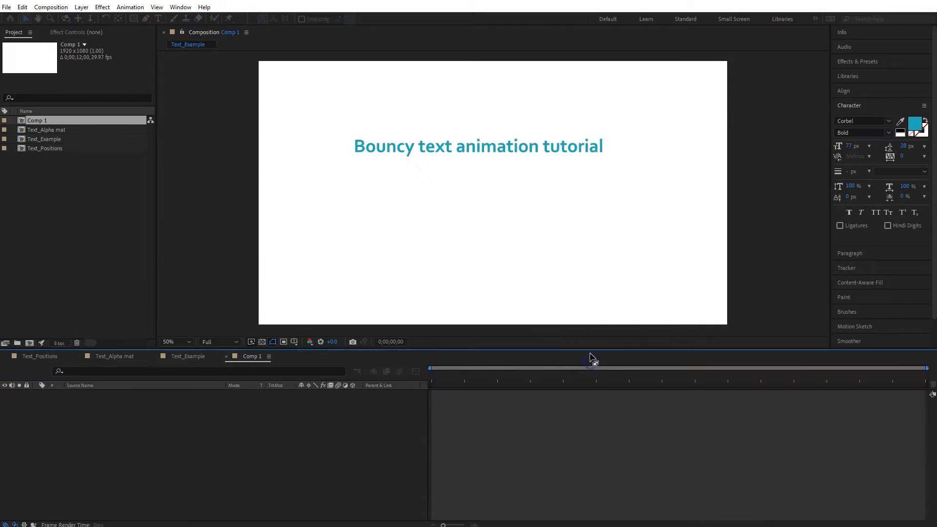
Step: Create a paragraph text layer reading "Whatever I want to type" in the new composition
click(158, 18)
drag(353, 160, 645, 215)
text(What)
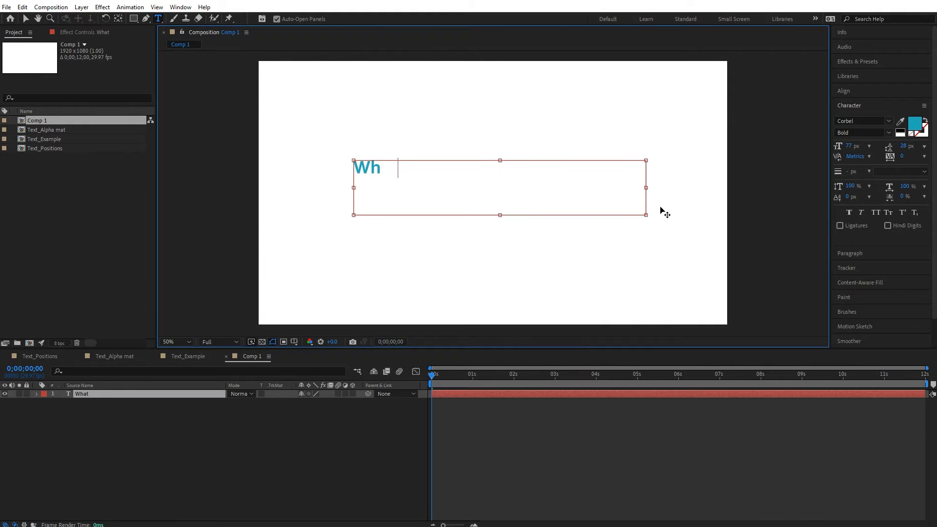
text(ever I want to type)
drag(500, 215, 500, 178)
click(401, 453)
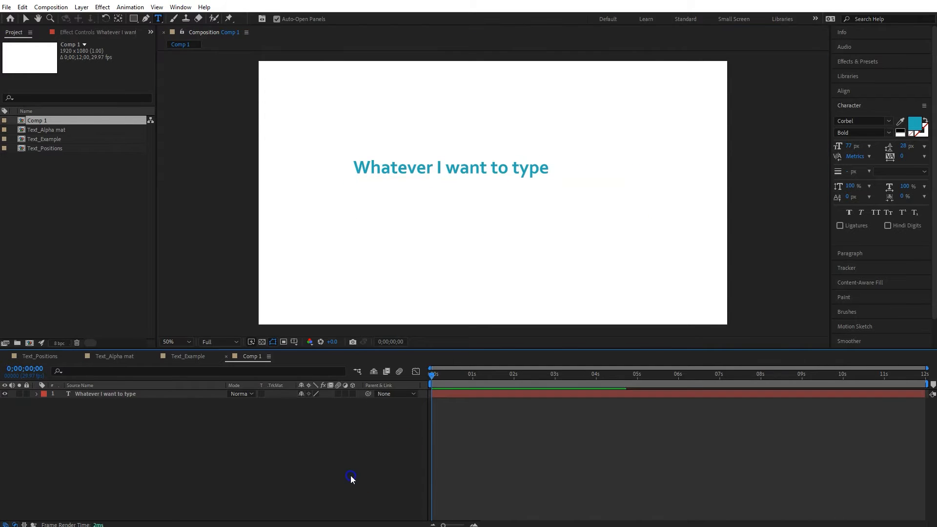
Step: Expand the text layer and add a Position animator to it
click(33, 395)
click(37, 394)
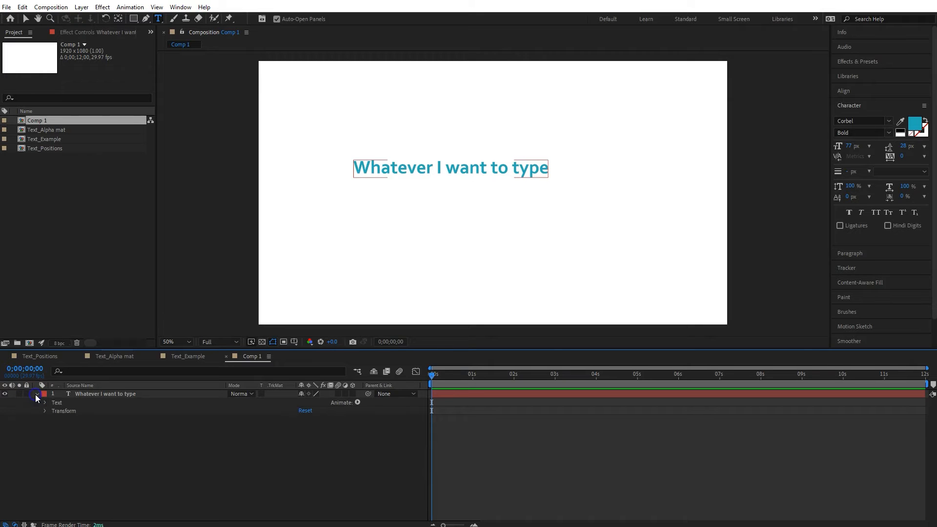
click(137, 429)
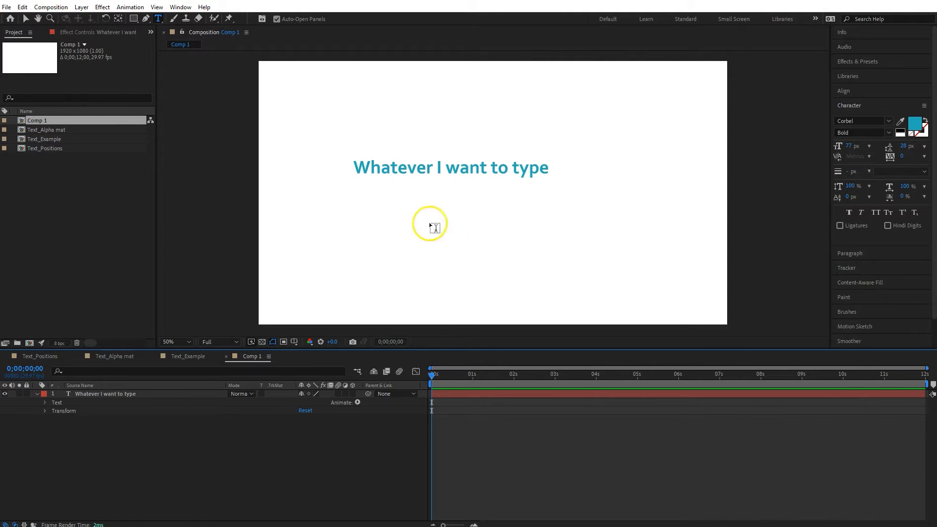
click(357, 402)
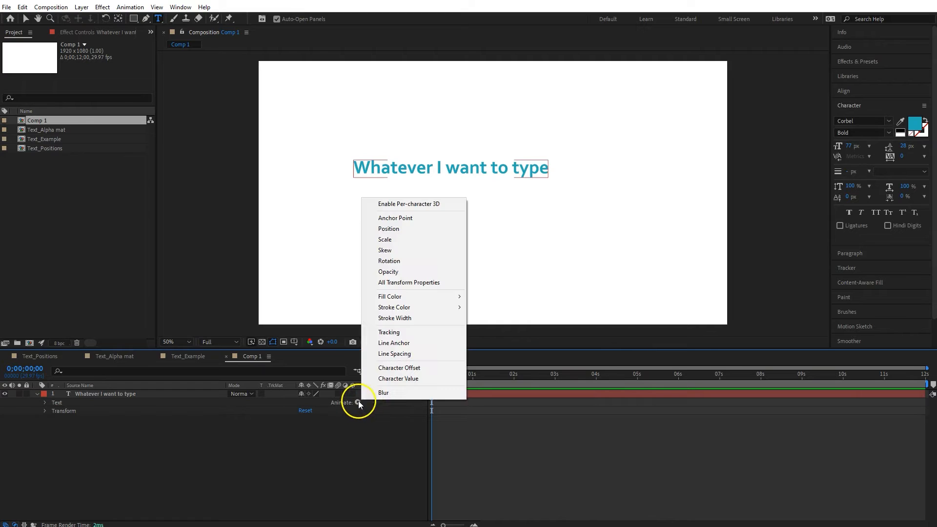
click(403, 229)
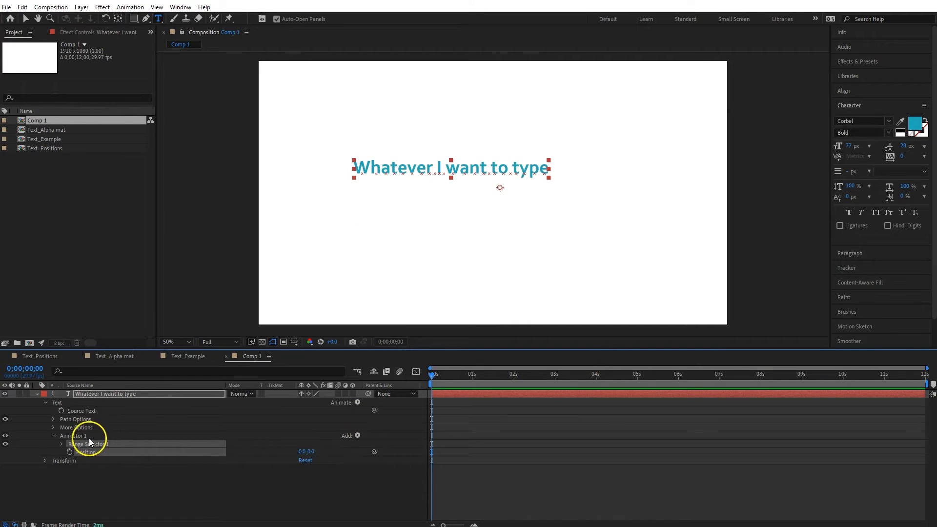
Step: Rename the new animator to "Position 1"
click(74, 437)
key(Return)
text(Position 1)
key(Return)
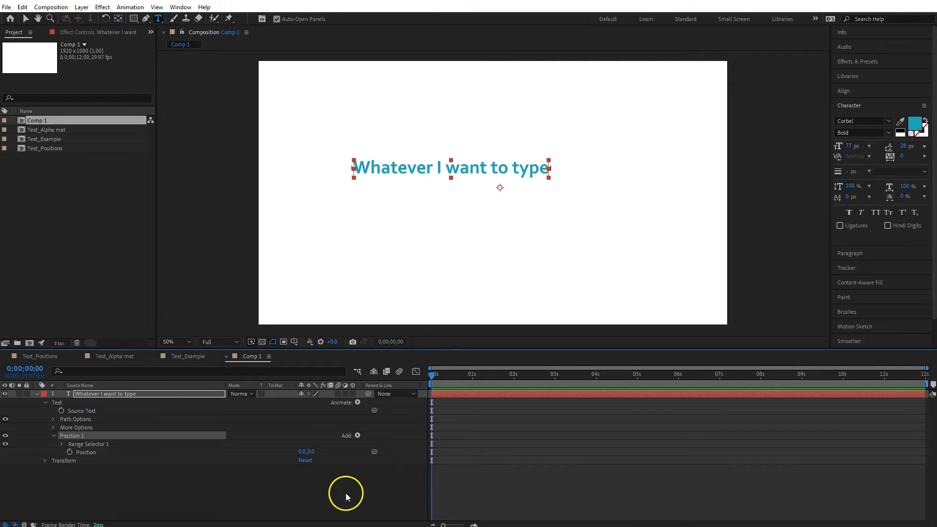
Step: Set the animator's Position value to 0, -200
click(312, 451)
text(-200)
key(Return)
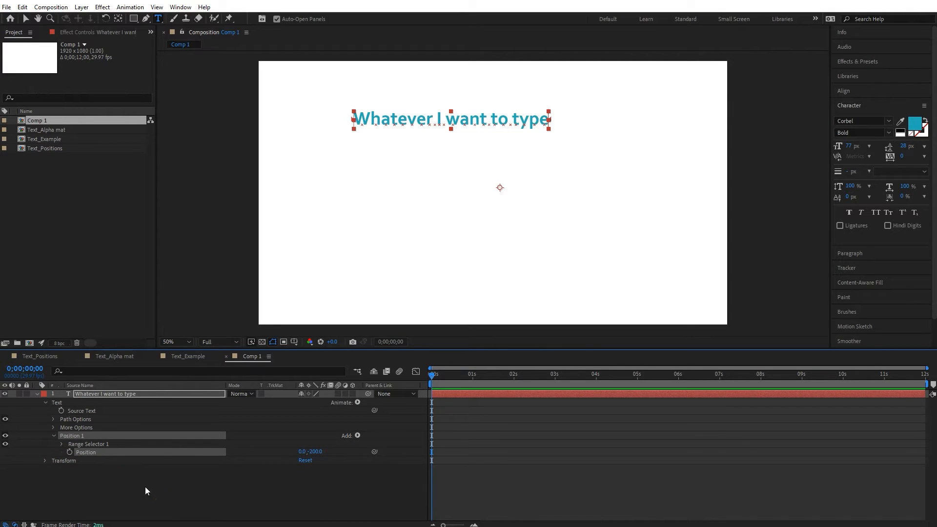
Step: Expand Range Selector 1 and keyframe its Offset at -100% at the start of the timeline
click(62, 444)
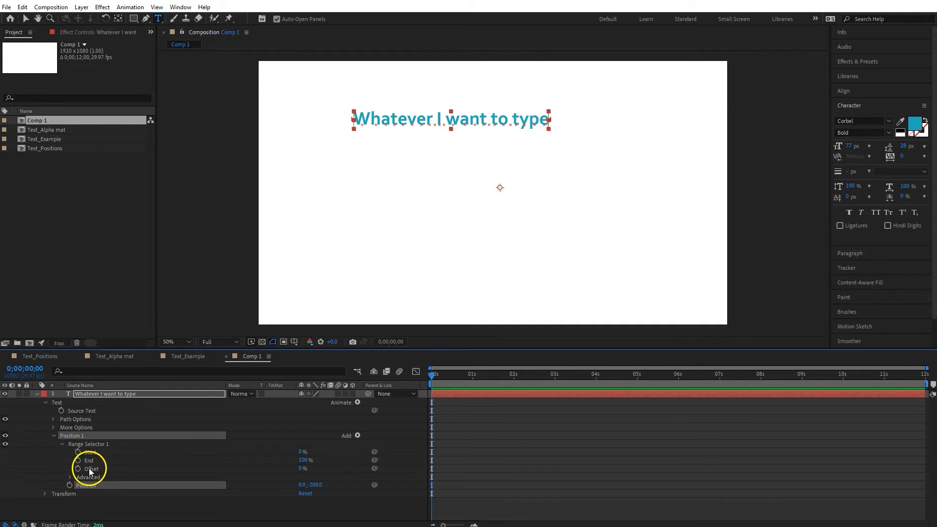
click(78, 469)
click(240, 484)
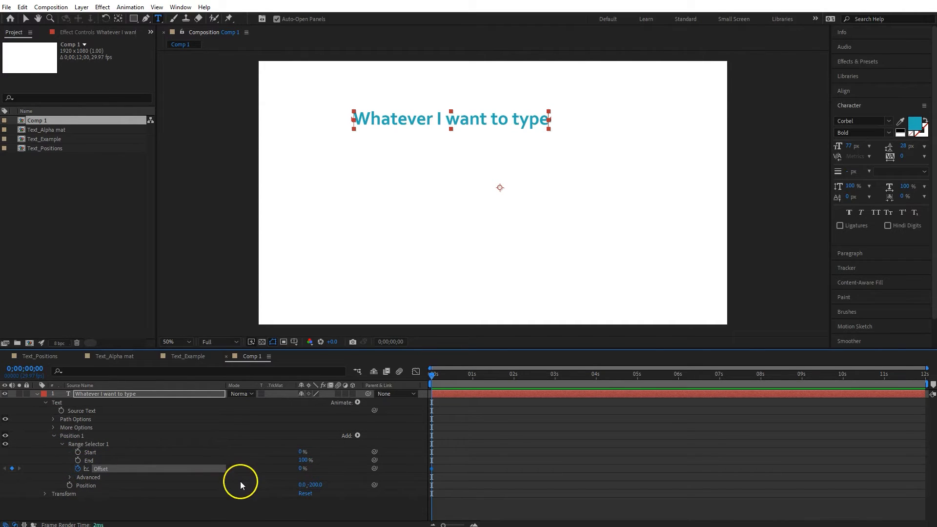
click(303, 468)
text(-100)
key(Return)
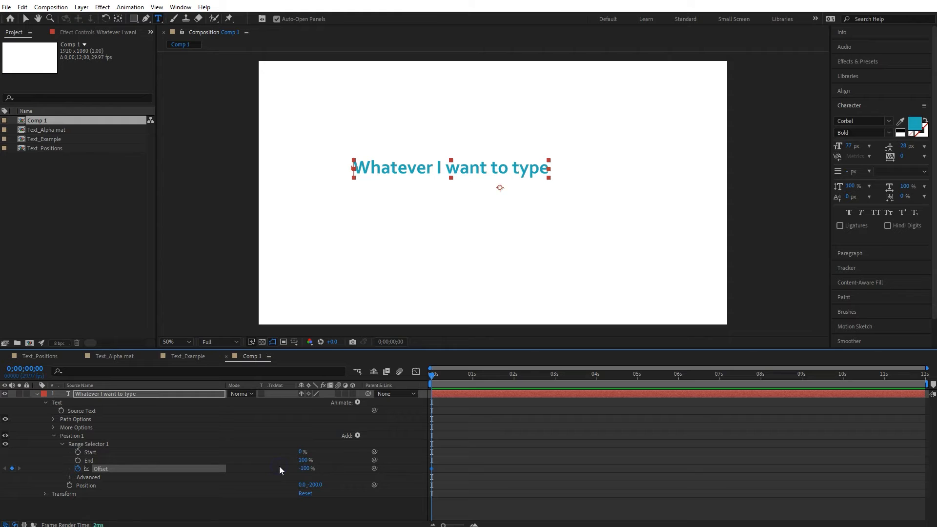
Step: Add a second Offset keyframe of 100% at 1 second, then return to the start
click(472, 377)
click(310, 472)
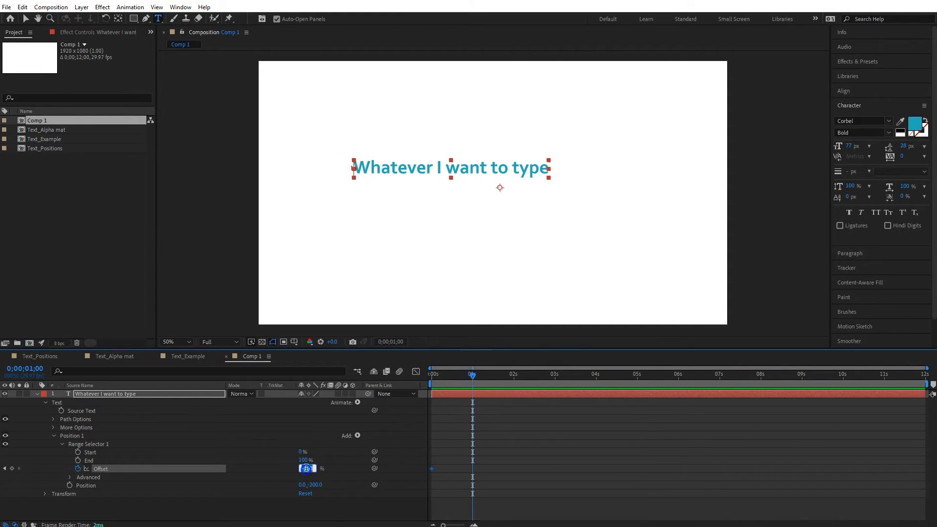
key(Return)
click(432, 376)
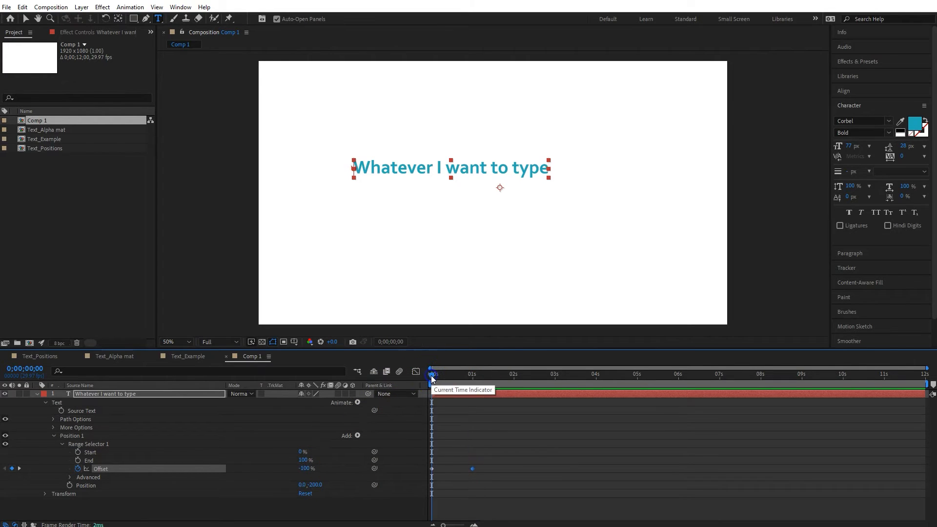
Step: Play back the text animation
key(space)
drag(432, 377, 432, 408)
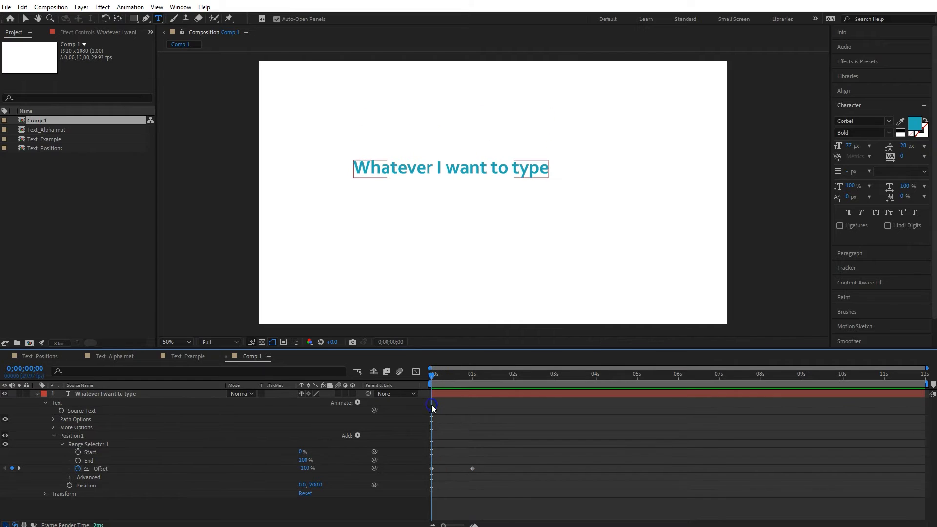
Step: In the range selector's Advanced options, set Shape to Ramp Down and Ease High to 100%
click(70, 477)
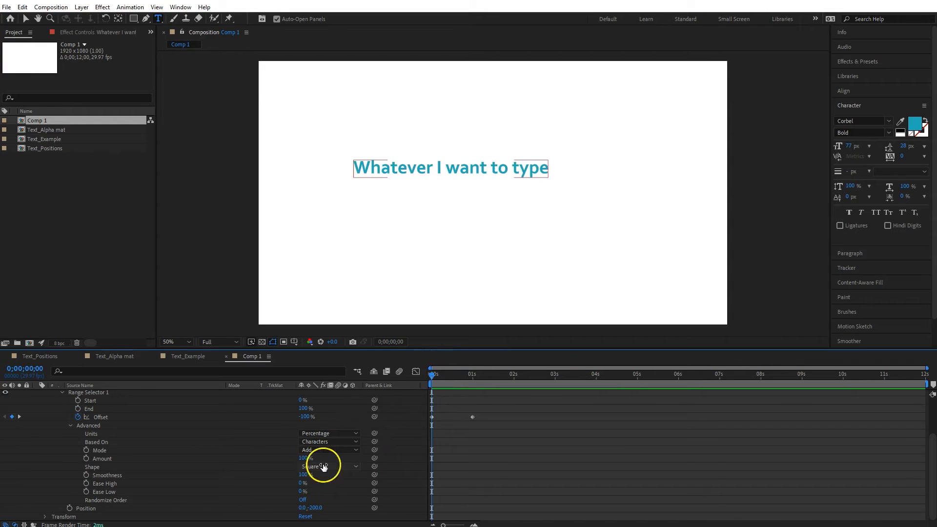
mouse_move(431, 376)
mouse_down()
mouse_move(467, 380)
mouse_move(431, 376)
mouse_up()
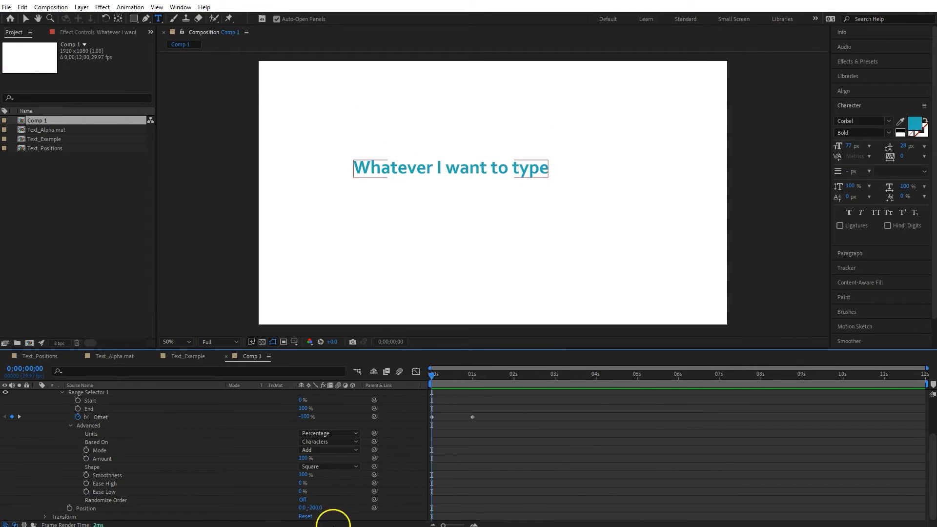
click(449, 376)
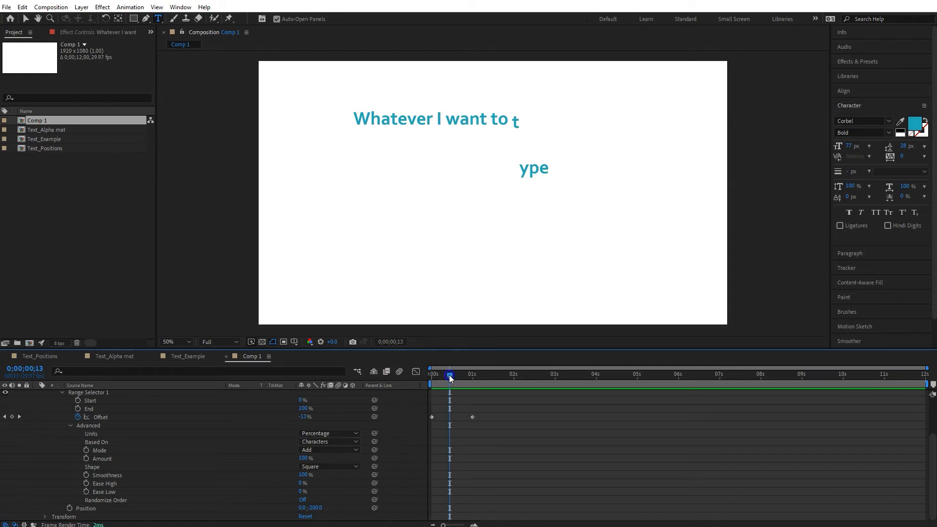
click(352, 470)
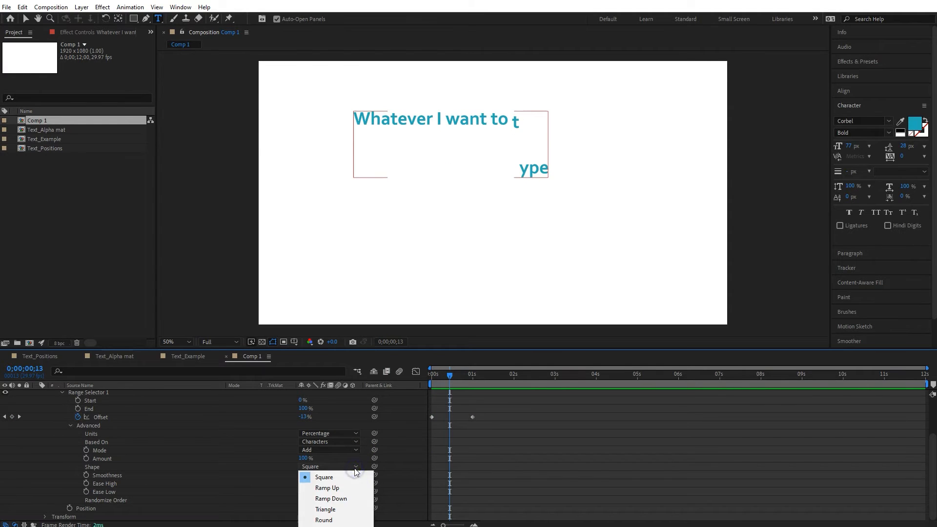
click(353, 499)
click(403, 182)
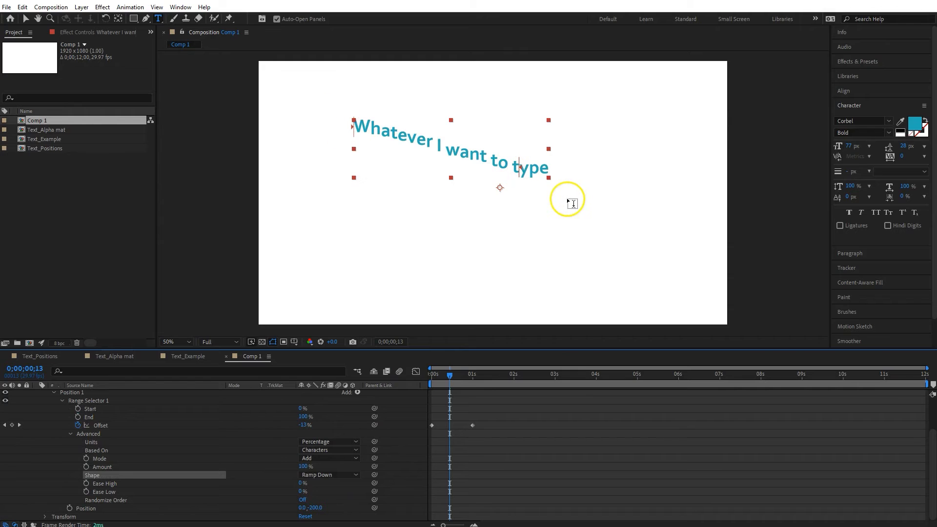
click(300, 484)
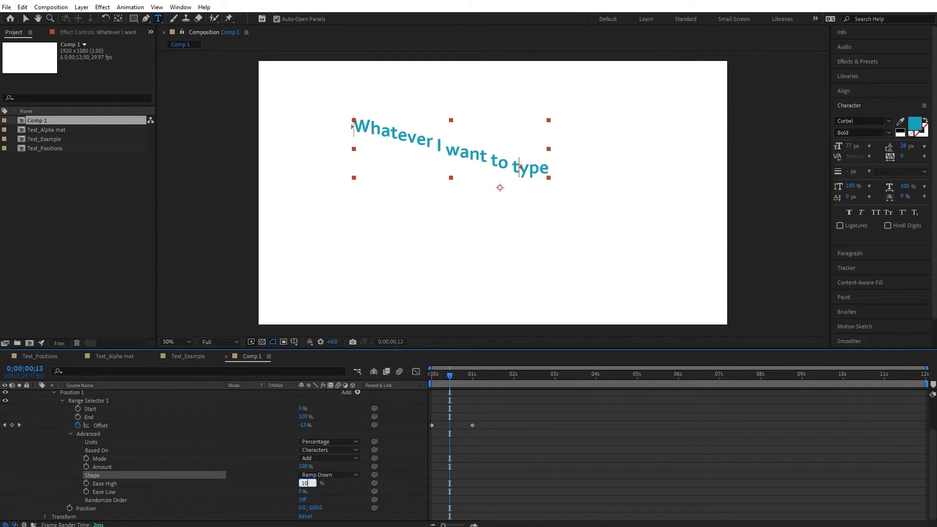
text(100)
key(Return)
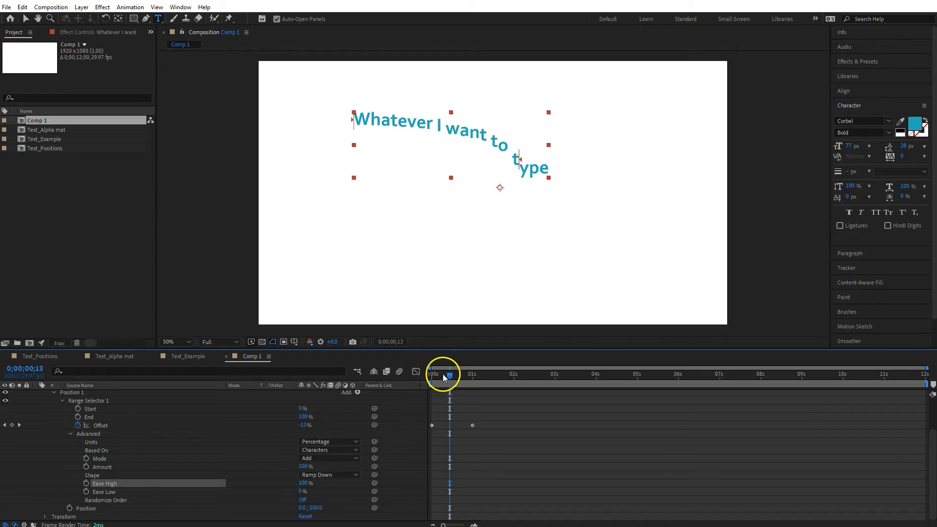
Step: Collapse the animator properties and duplicate the Position 1 animator
drag(432, 376, 453, 398)
drag(458, 396, 473, 396)
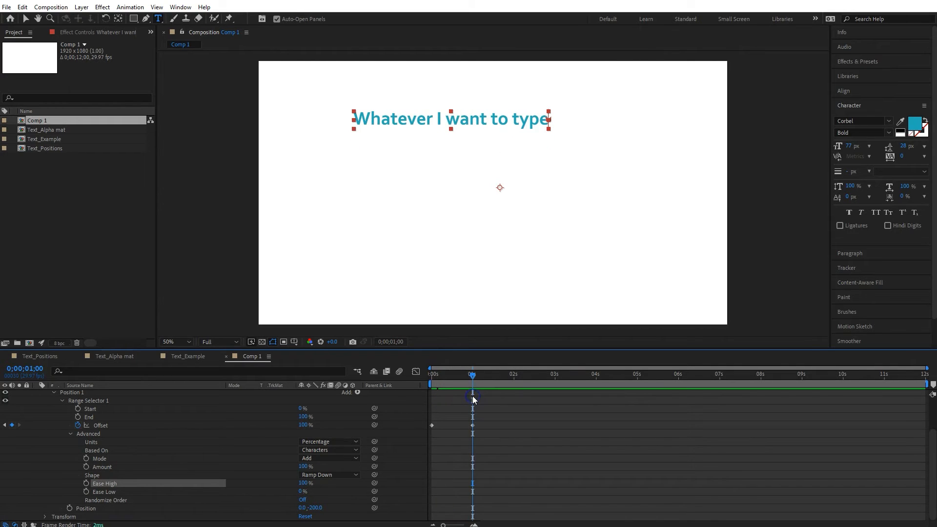
click(54, 392)
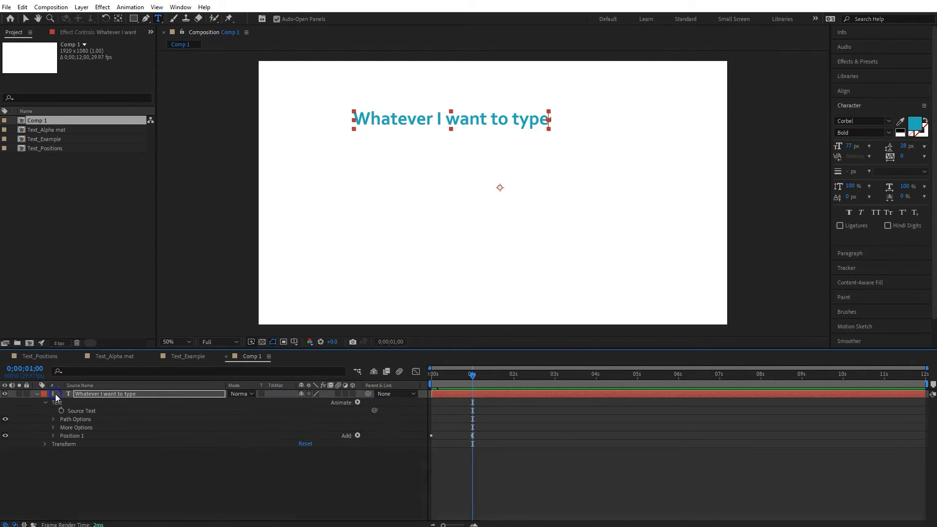
click(72, 435)
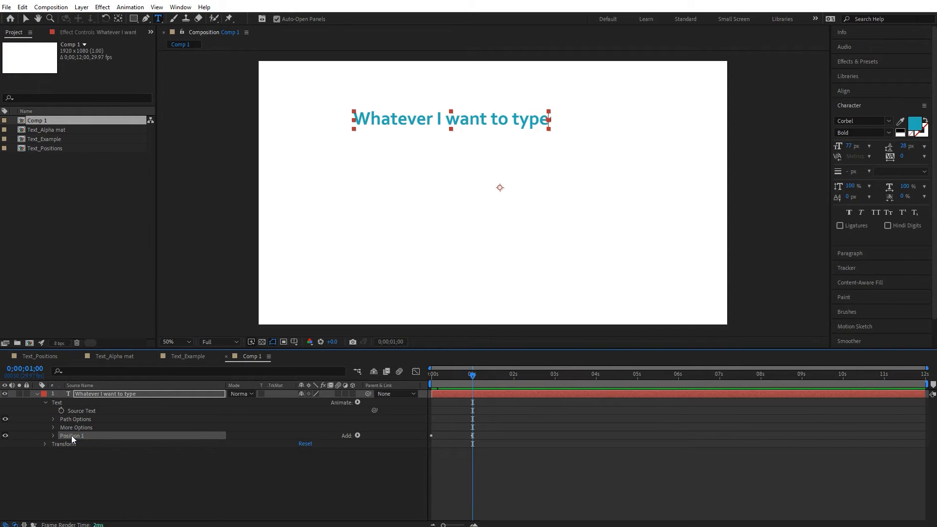
key(ctrl+d)
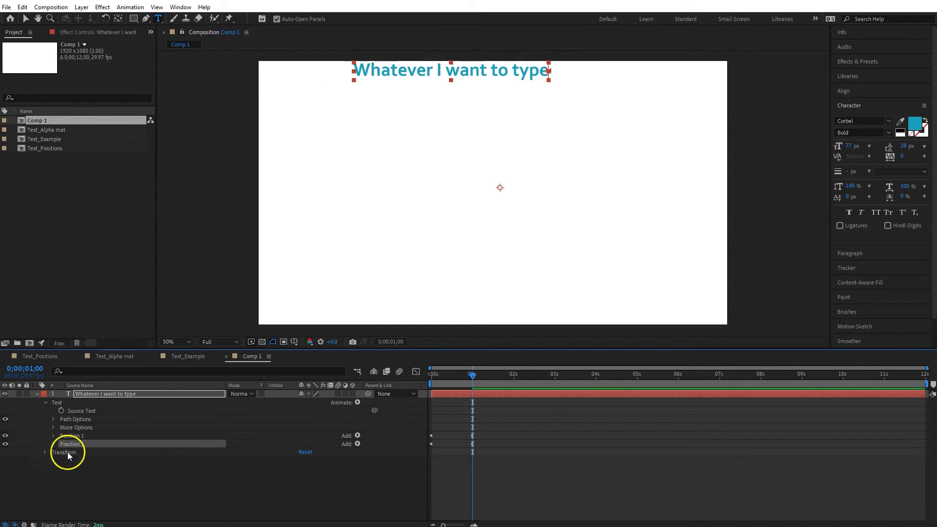
Step: Set the duplicated Position 2 animator's Position value to 0, 100
click(53, 444)
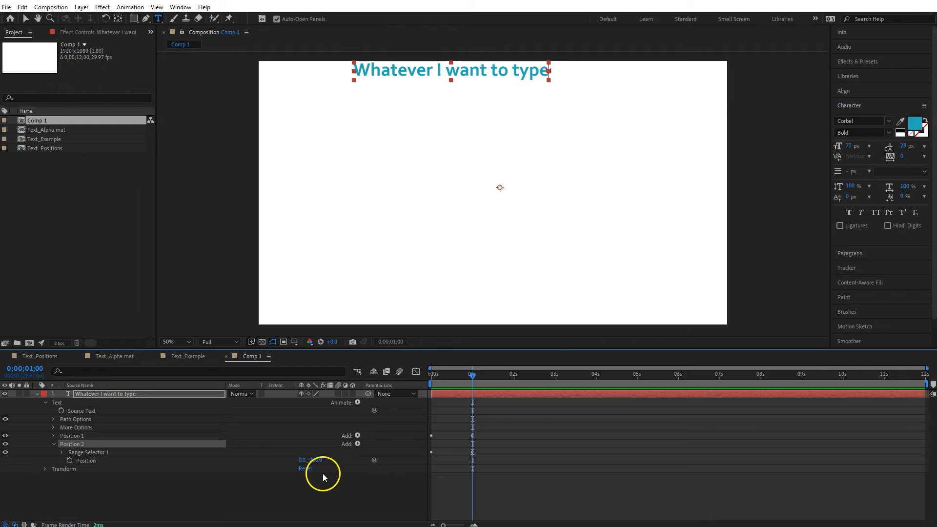
click(313, 460)
text(100)
key(Return)
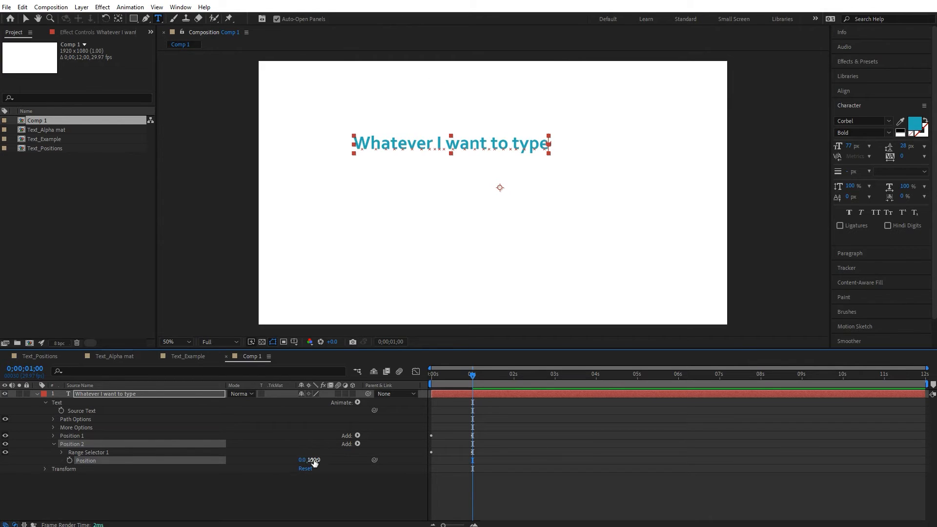
Step: Return to the start of the timeline and play back the animation
click(105, 469)
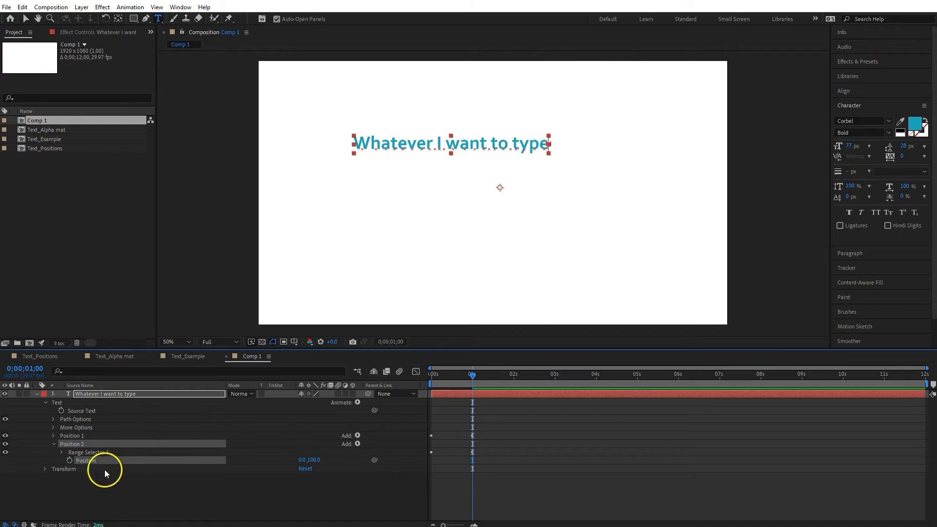
click(435, 377)
key(space)
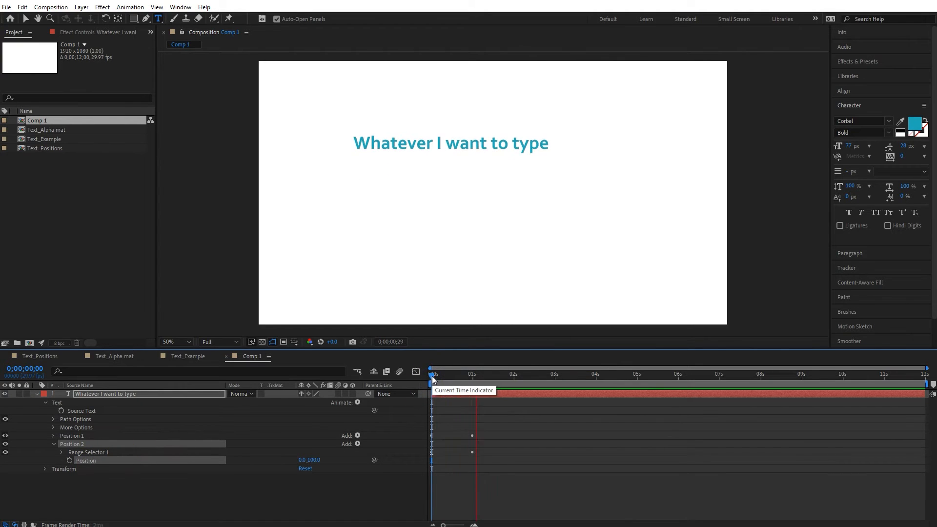
Step: Select Position 2's Offset keyframes and nudge them two frames later
click(431, 394)
key(u)
drag(488, 444, 421, 425)
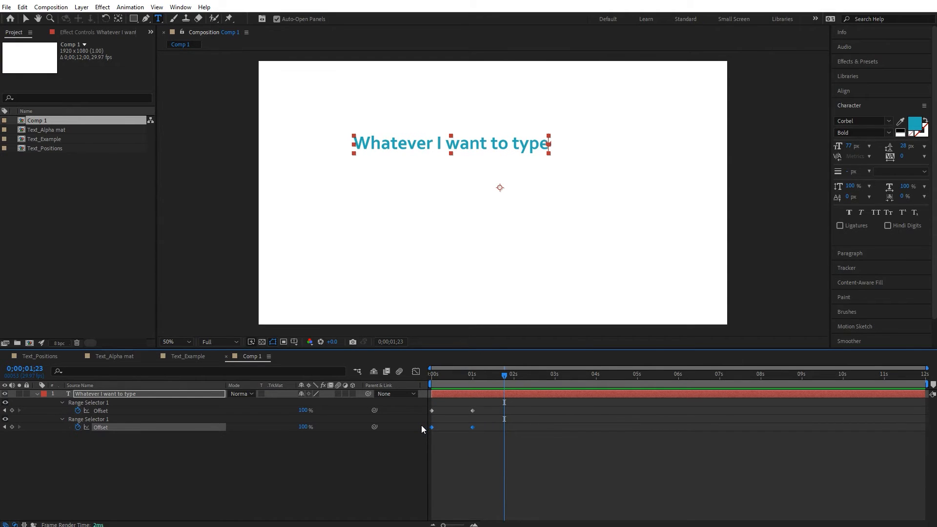
key(alt+Right)
key(alt+Right)
Step: Preview the animation from the start of the timeline
click(429, 370)
key(space)
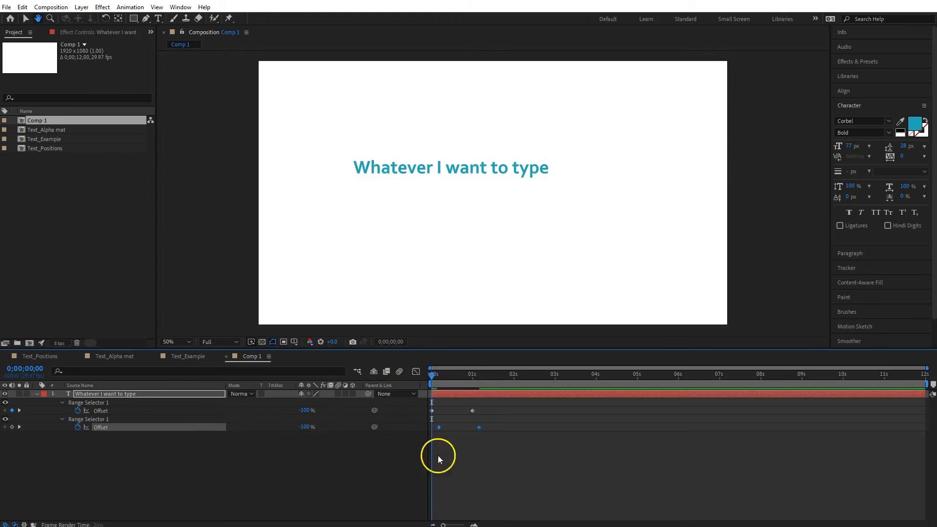
key(space)
click(425, 387)
click(435, 373)
key(space)
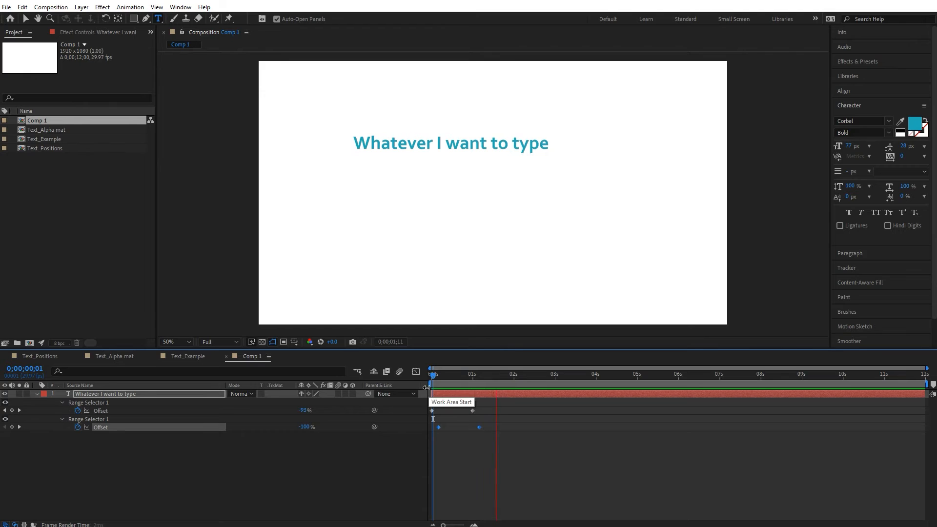
Step: In Position 2's range selector Advanced options, set Ease High and Ease Low to 50%
click(139, 461)
click(63, 419)
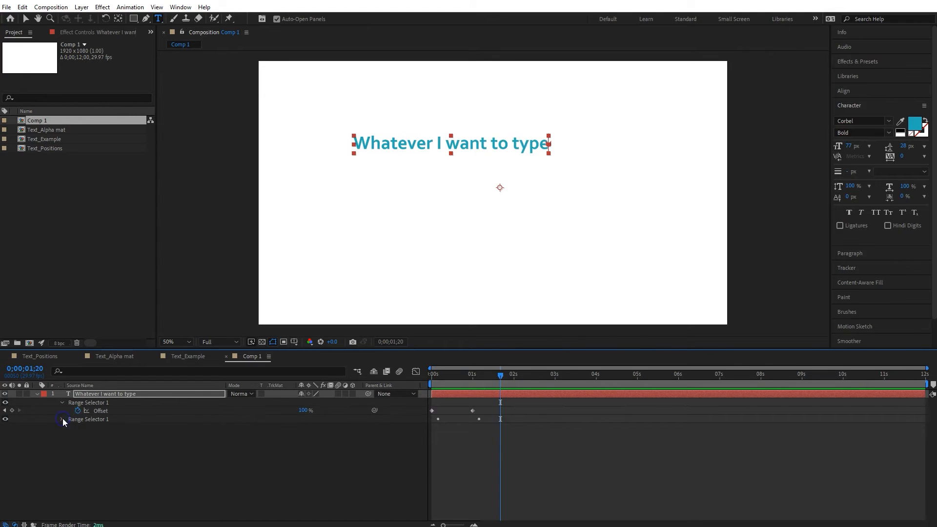
click(63, 419)
click(69, 451)
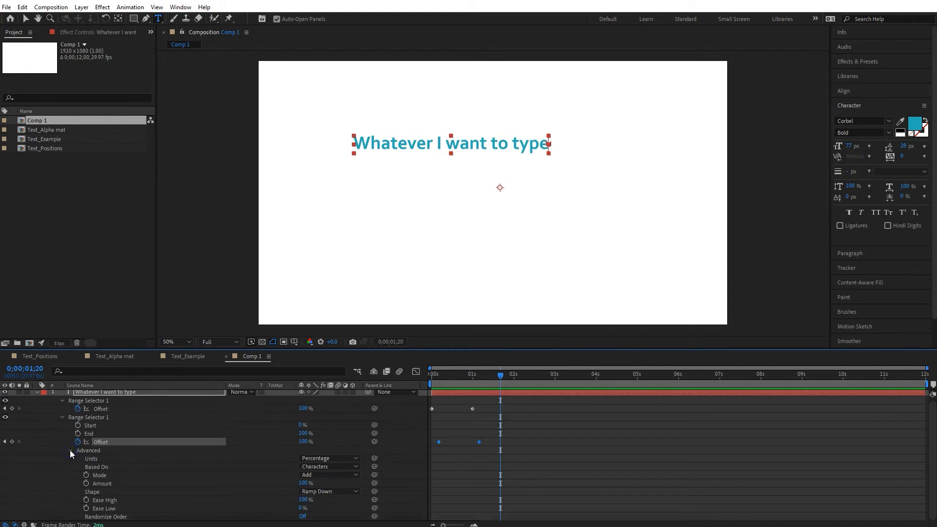
click(305, 500)
text(50)
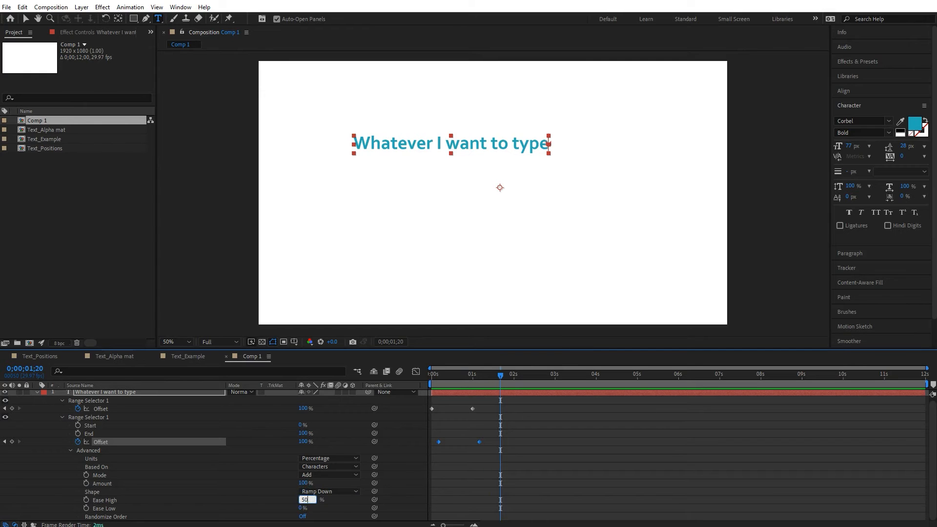
click(301, 509)
click(303, 508)
text(50)
key(Return)
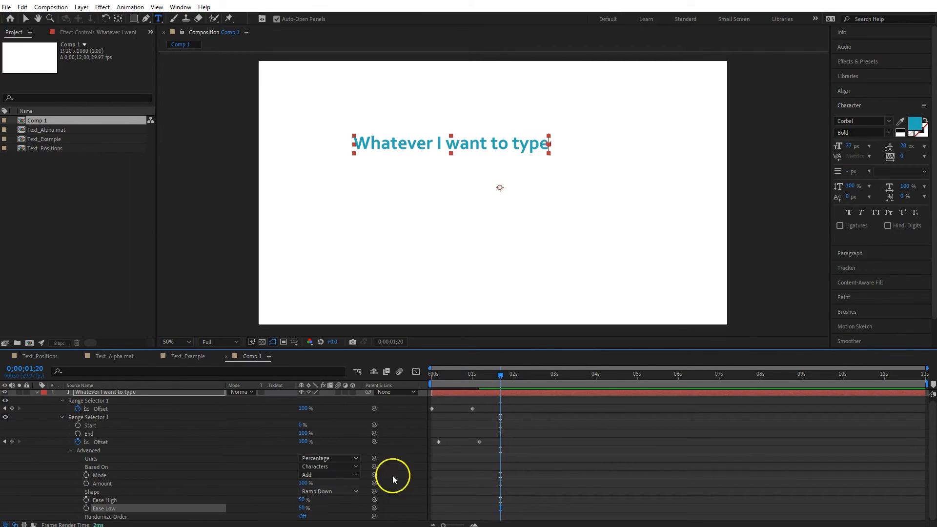
Step: Replay the animation from the beginning to check the eased bounce
click(431, 374)
key(space)
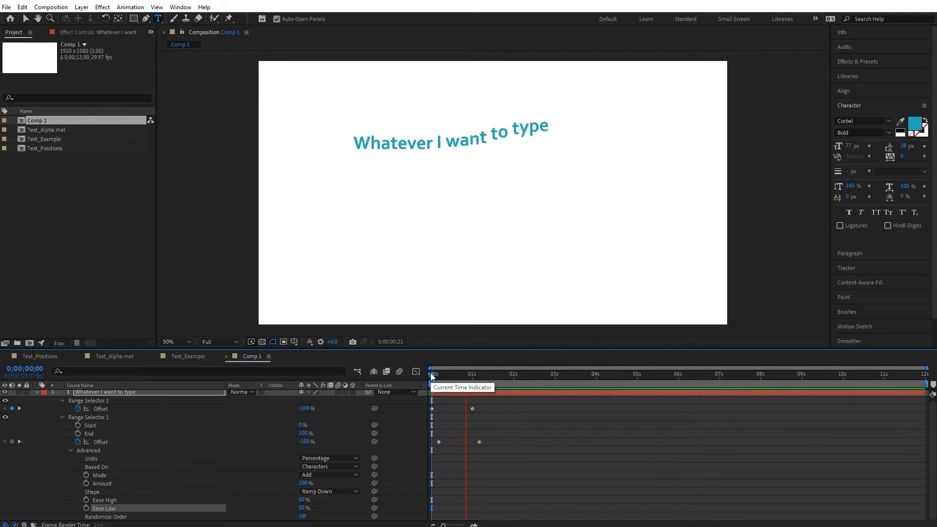
key(space)
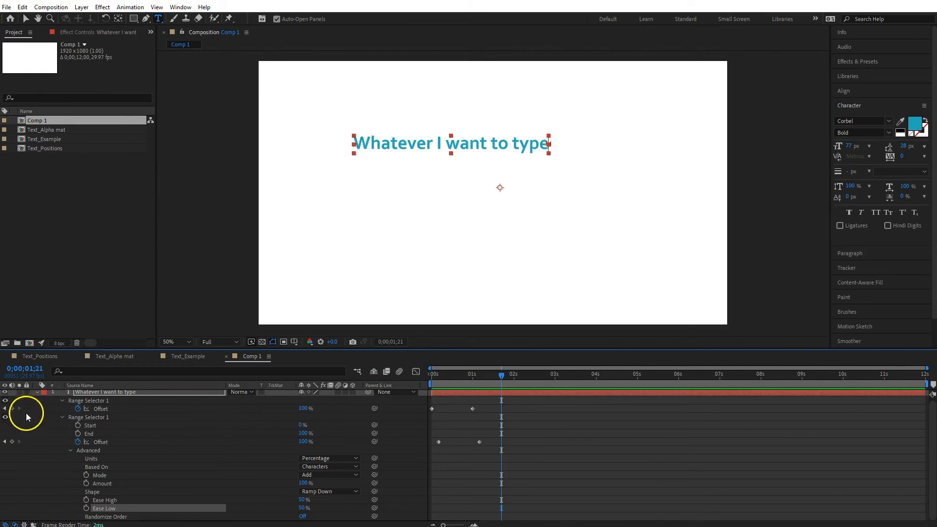
Step: Collapse the animator groups and duplicate the Position 2 animator
click(62, 418)
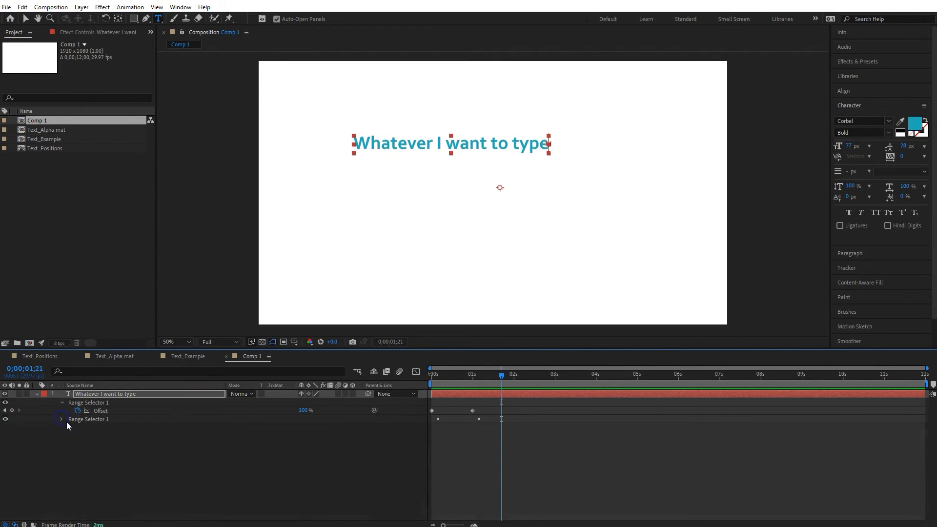
click(37, 393)
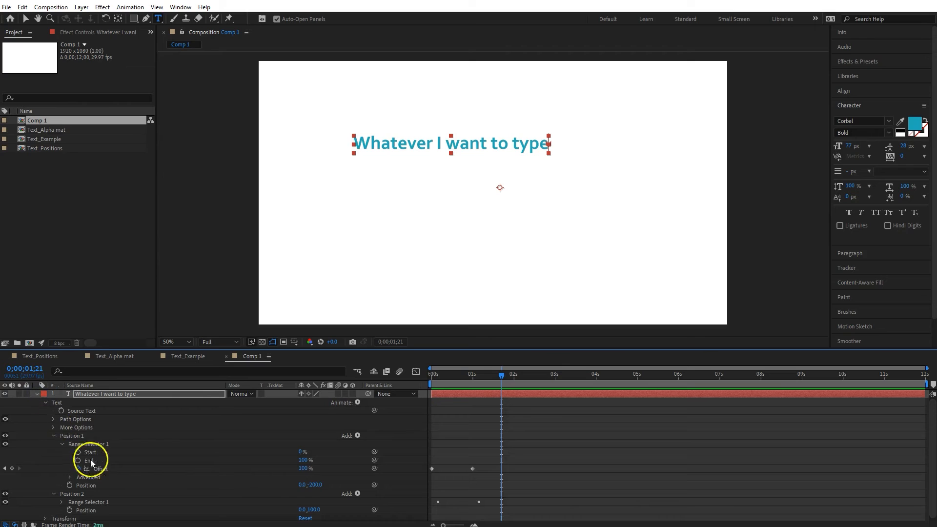
click(55, 435)
click(53, 445)
click(69, 444)
key(ctrl+d)
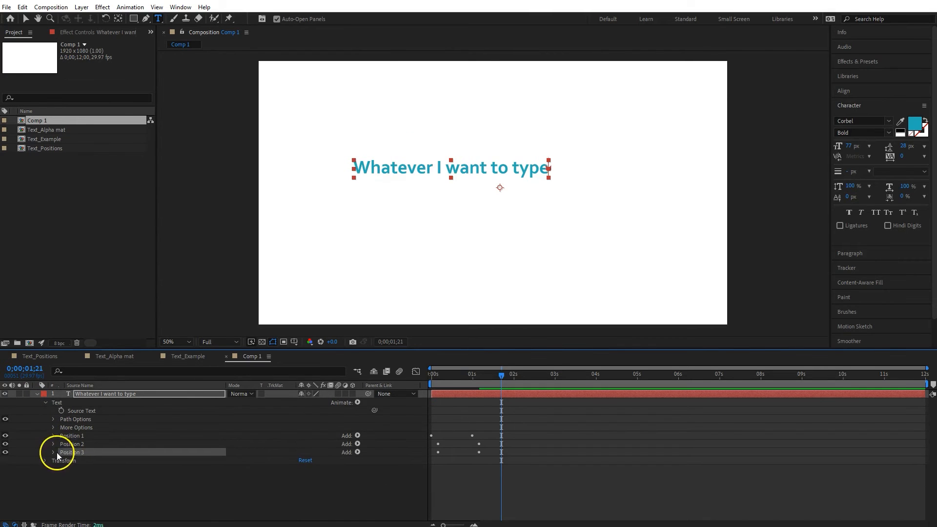
Step: Set the new Position 3 animator's Position value to 0, -20
click(53, 452)
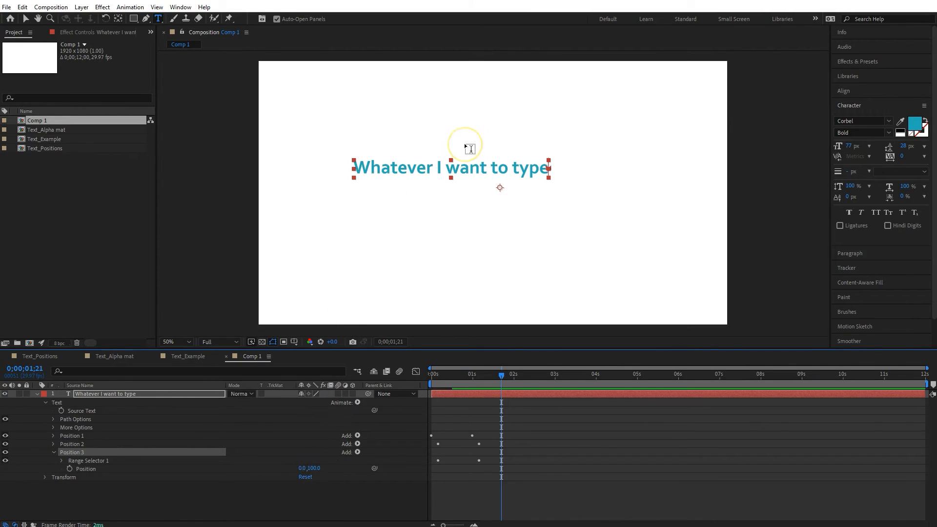
click(393, 431)
click(314, 468)
click(314, 468)
click(314, 469)
text(-20)
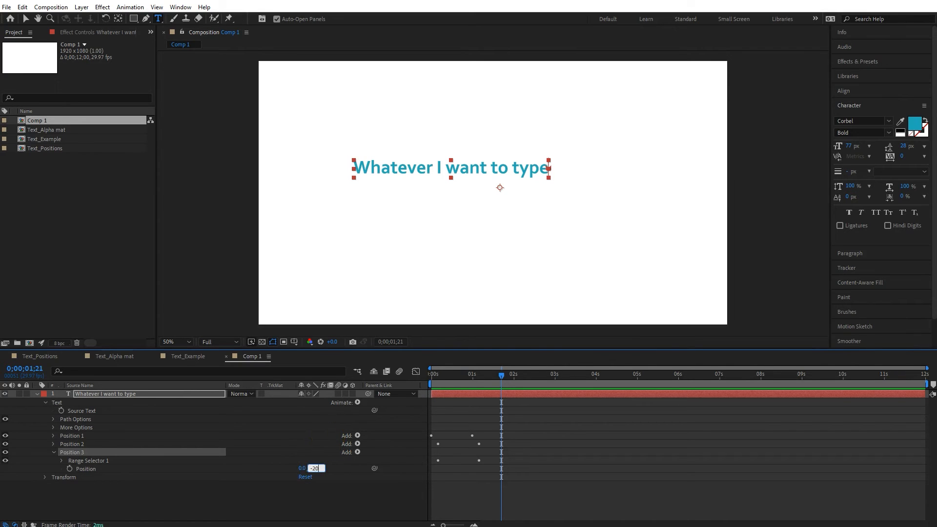
key(Return)
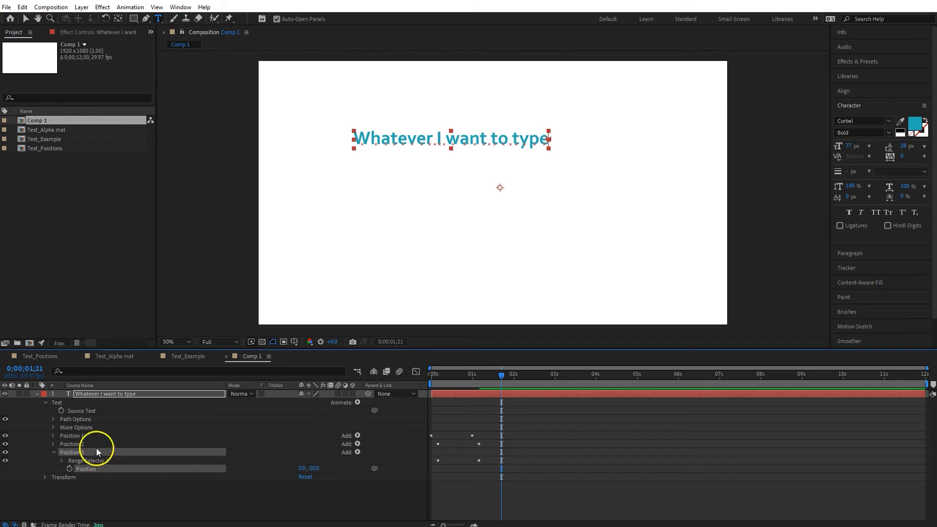
Step: Select Position 3's Offset keyframes and shift them a few frames later than Position 2's
key(u)
drag(486, 456, 428, 436)
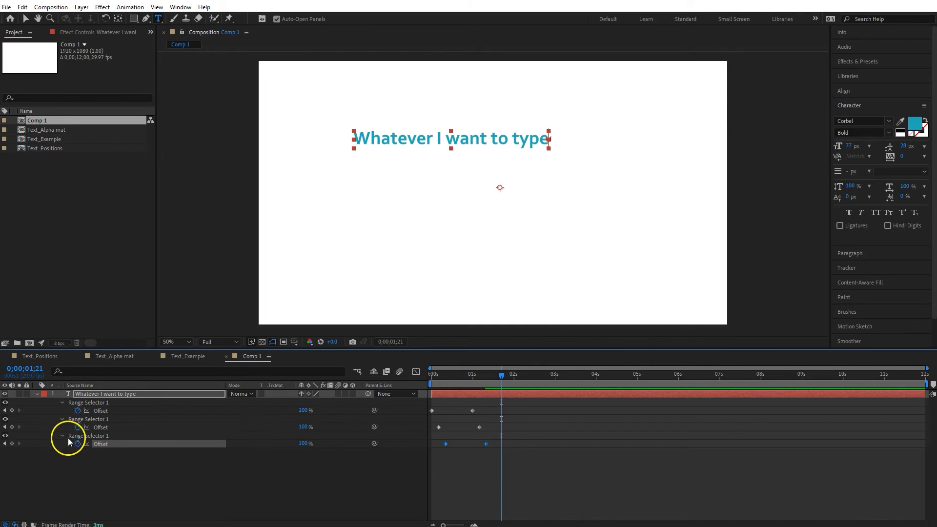
Step: Preview the three-stage bounce from the start several times
click(432, 376)
key(space)
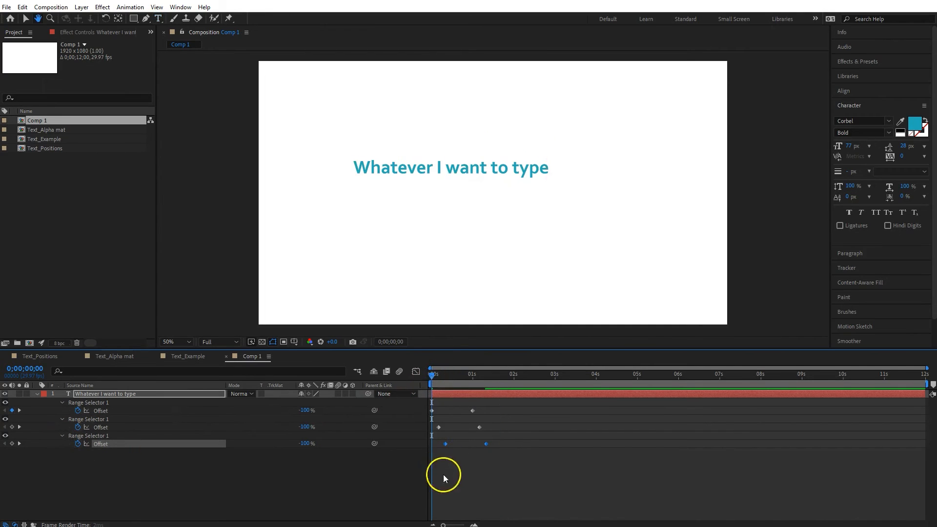
key(space)
click(433, 375)
key(space)
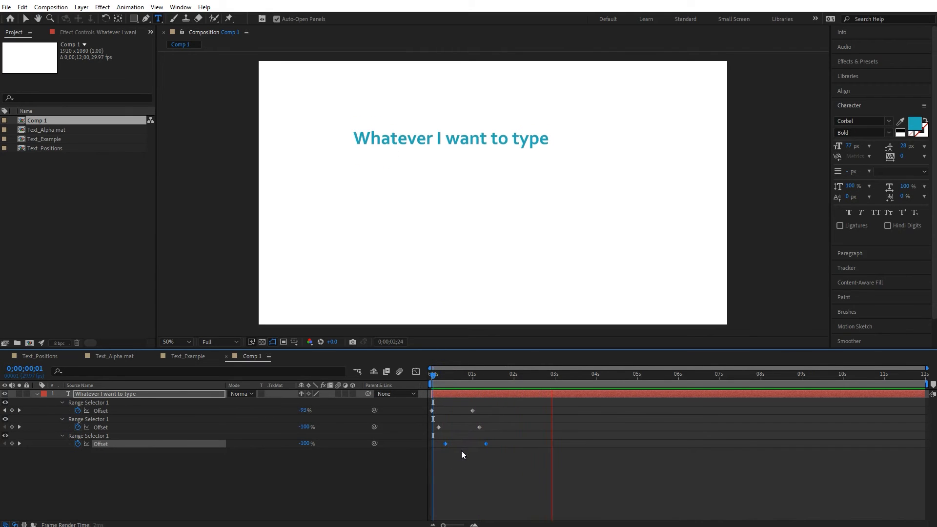
click(430, 375)
key(space)
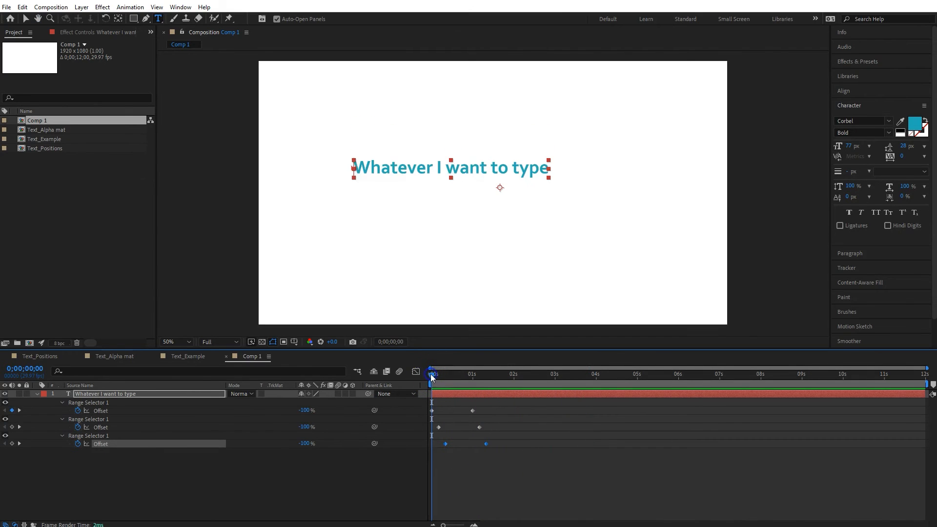
key(space)
Step: Apply Easy Ease to all the Offset keyframes and replay the animation
drag(515, 455, 424, 406)
key(F9)
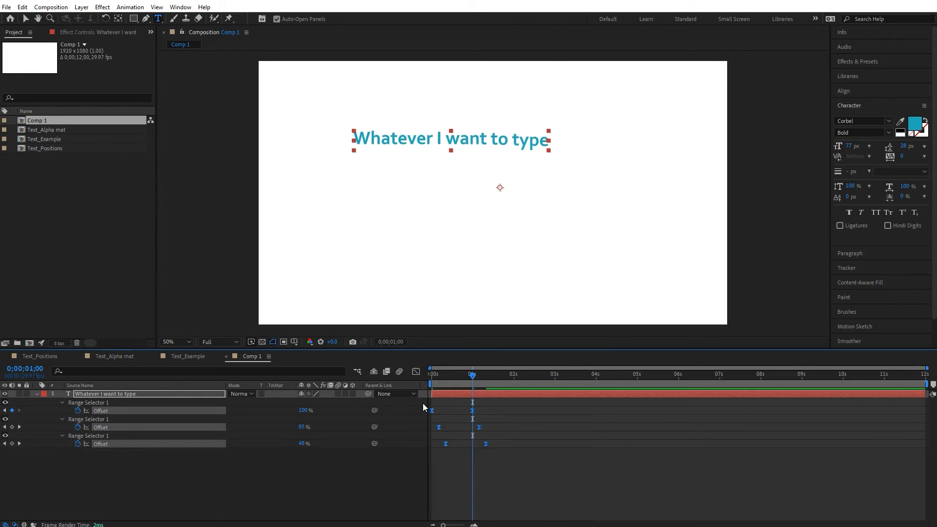
click(435, 373)
key(space)
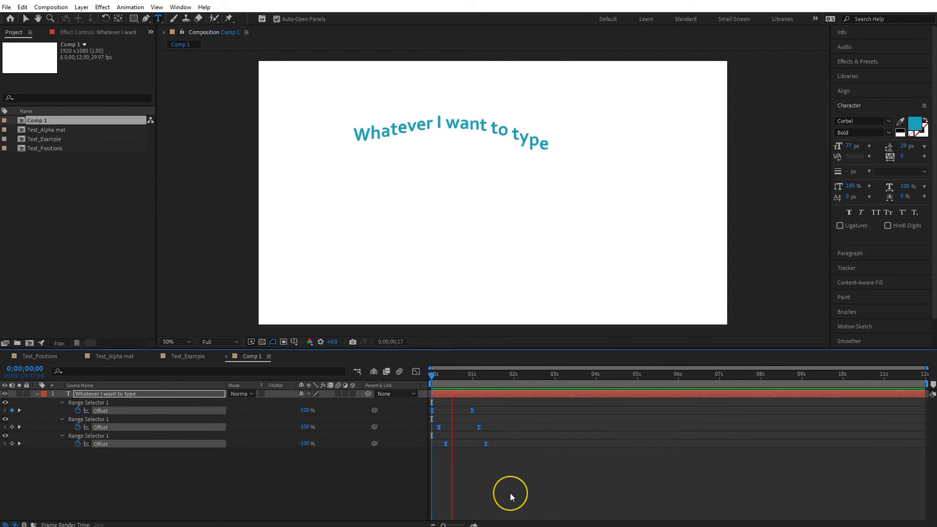
key(space)
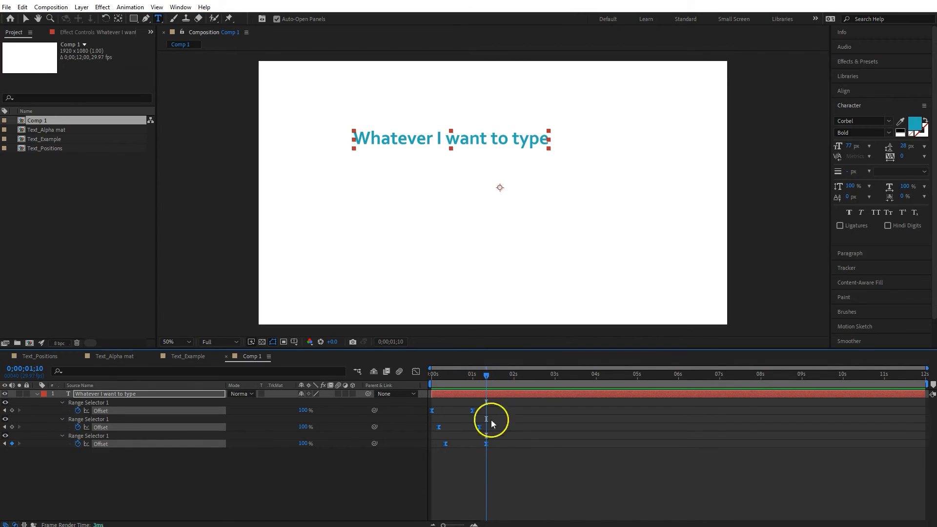
Step: Draw a rectangle mask on the text layer around the line of text
click(37, 394)
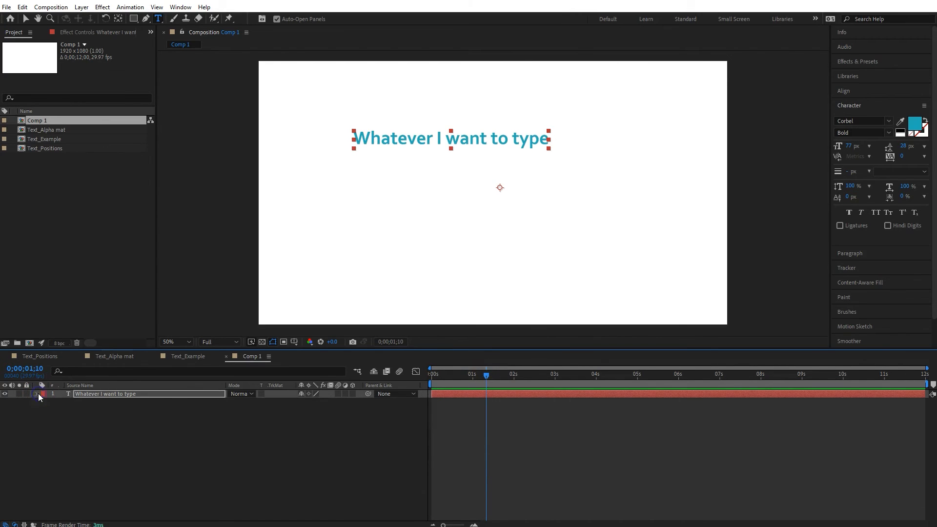
click(434, 377)
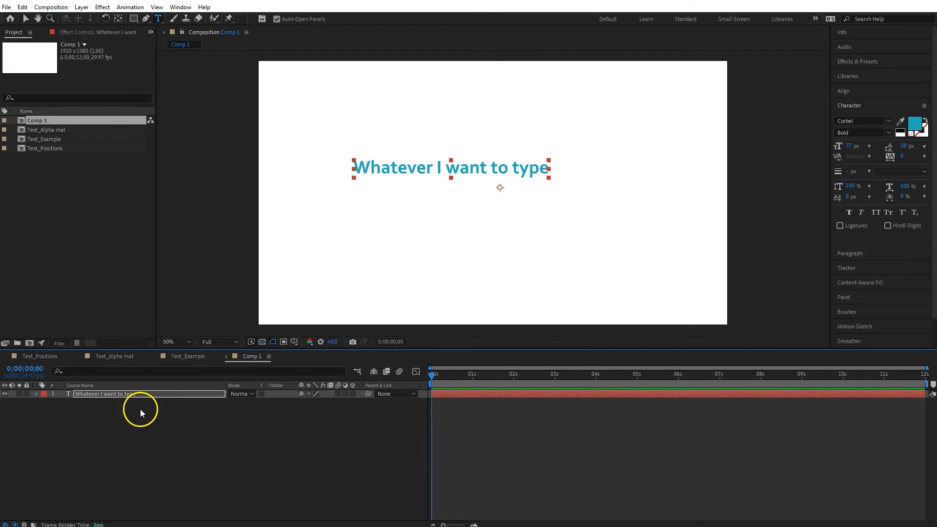
click(133, 18)
drag(342, 151, 564, 182)
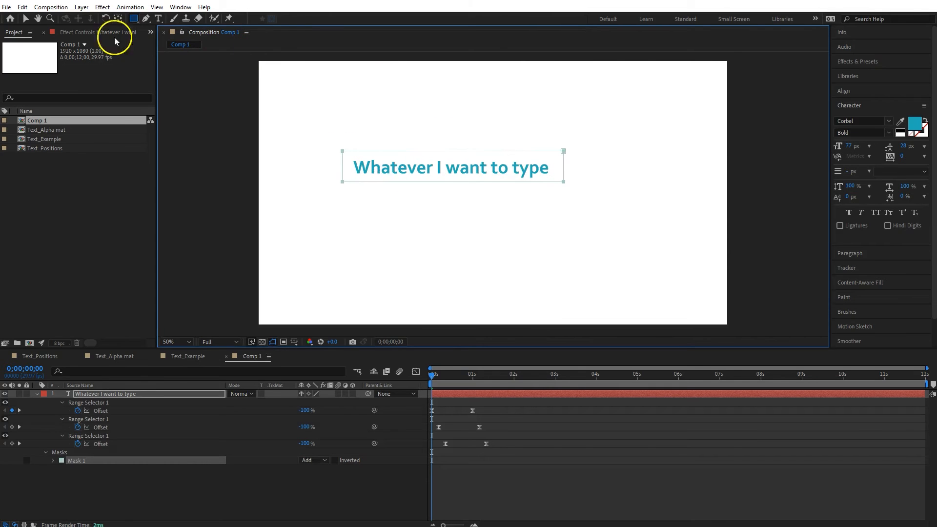
click(25, 18)
drag(324, 132, 562, 155)
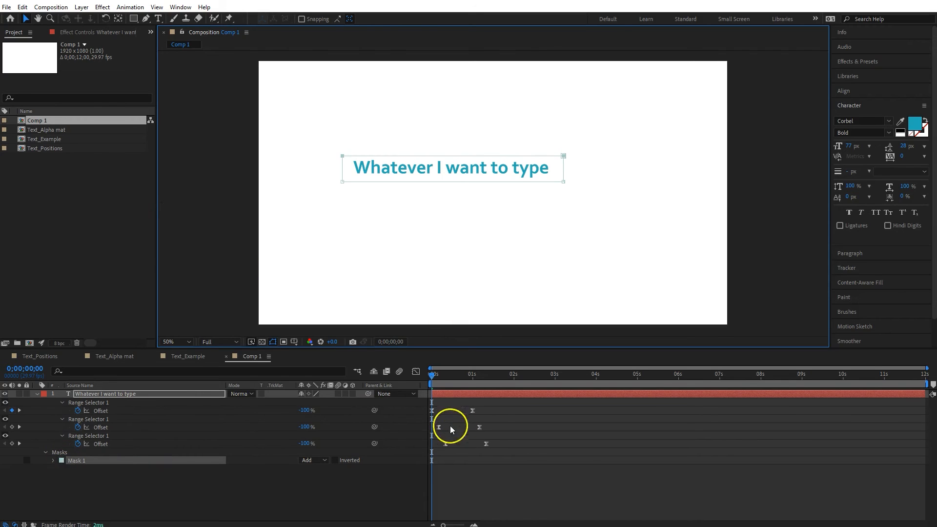
mouse_move(438, 376)
mouse_down()
mouse_move(454, 377)
mouse_move(433, 384)
mouse_up()
Step: Set Mask 1's feather to 15 pixels
click(54, 461)
click(310, 477)
text(15)
key(Return)
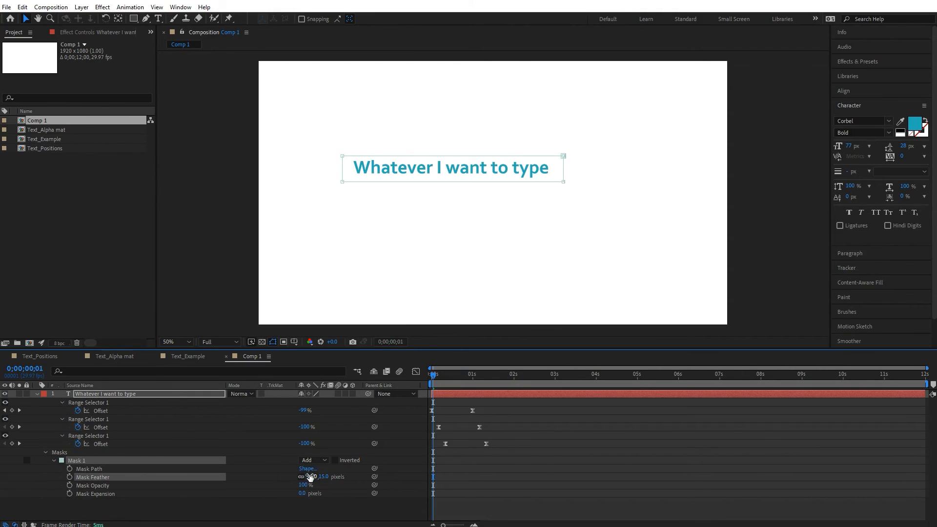
Step: Change Mask 1's mode to Subtract
mouse_move(434, 380)
mouse_down()
mouse_move(490, 382)
mouse_move(432, 394)
mouse_up()
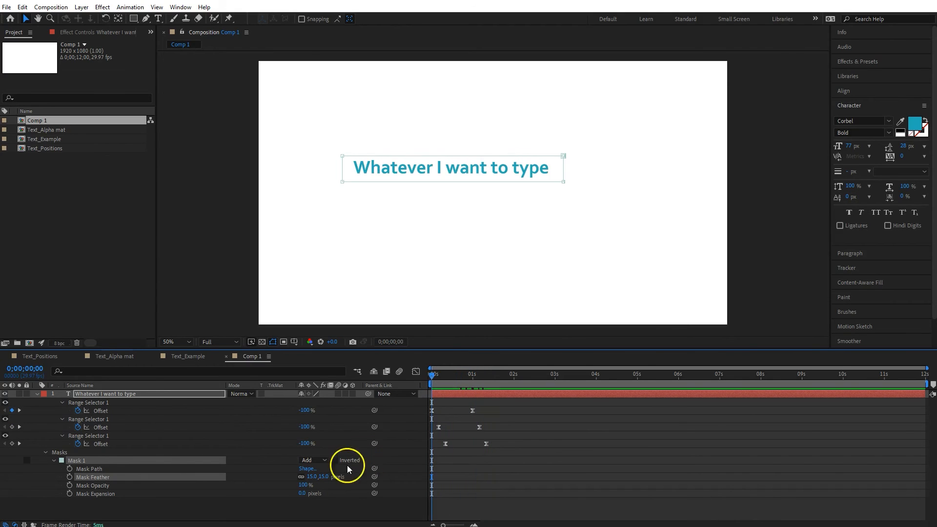
click(327, 462)
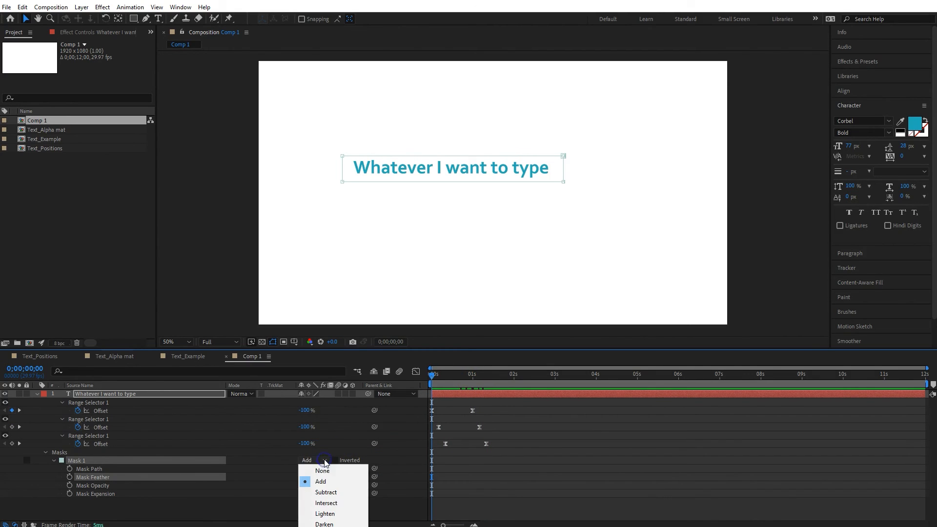
click(323, 492)
Step: Preview the masked text animation from the start
key(space)
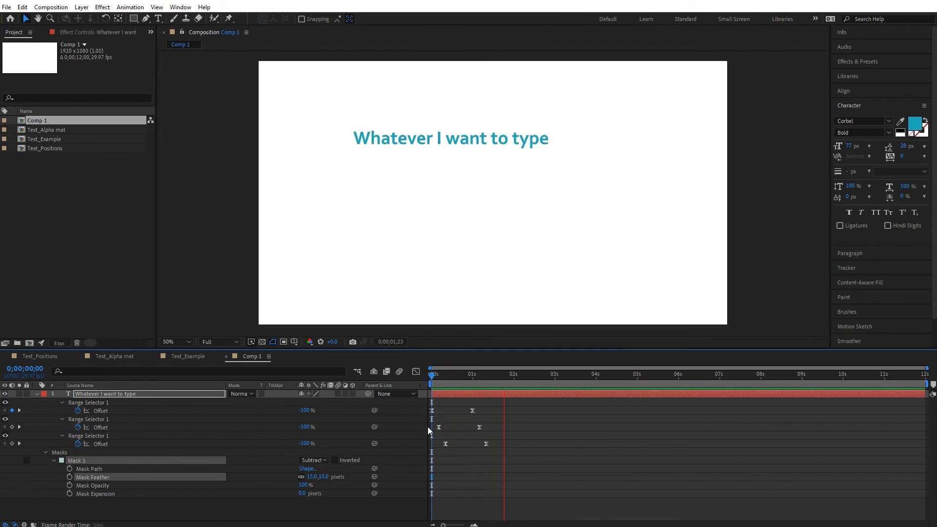
key(space)
click(432, 376)
key(space)
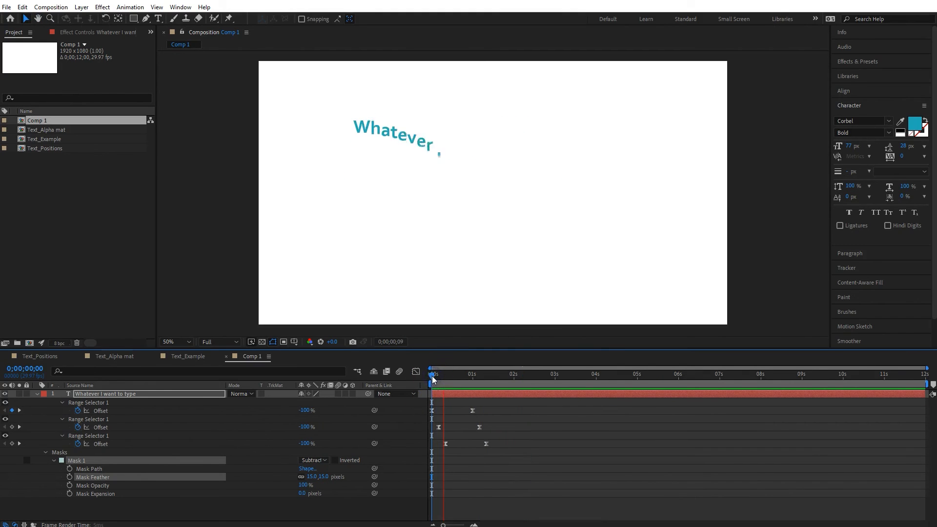
click(429, 376)
Step: Inspect the text layer's Position animators and mask properties
click(104, 476)
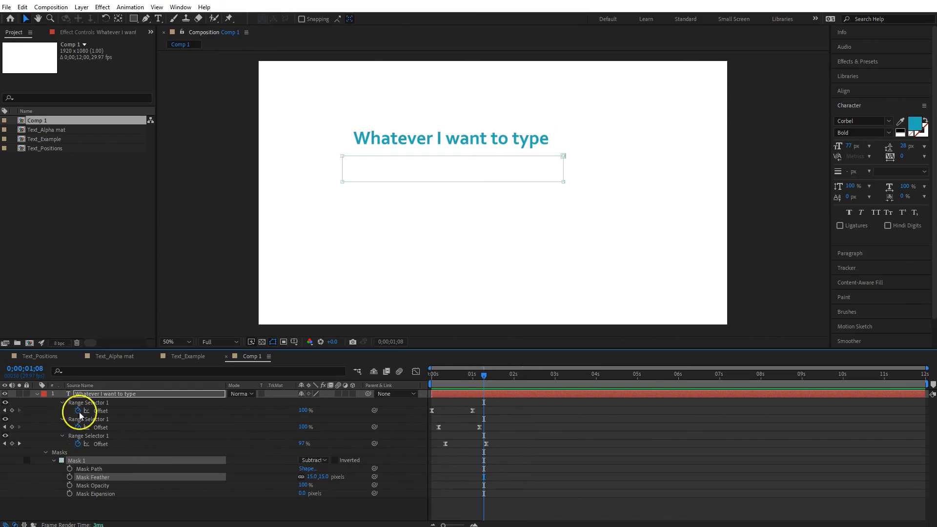
click(36, 394)
click(36, 395)
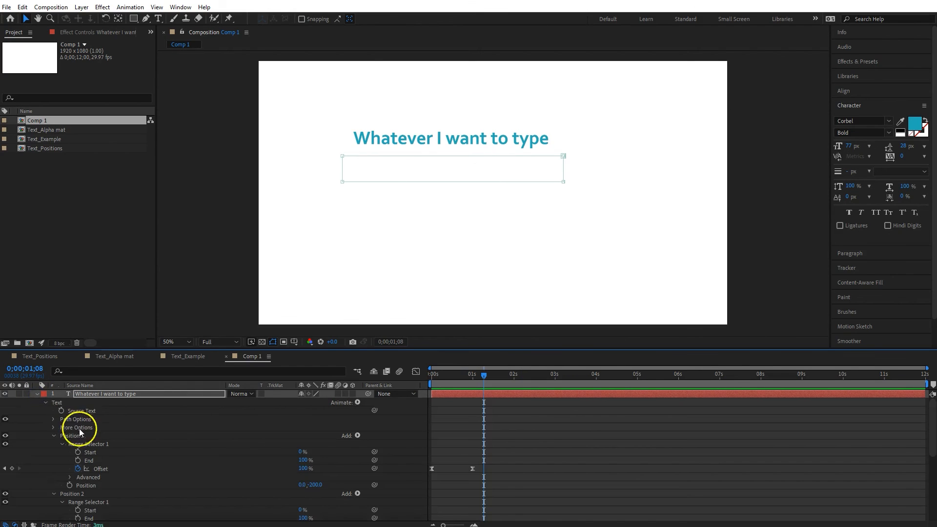
click(54, 436)
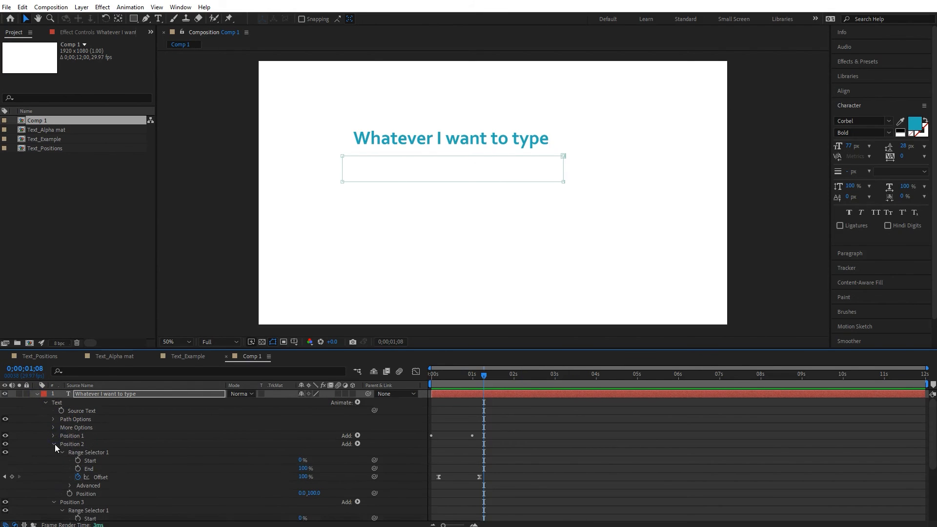
click(54, 444)
click(54, 452)
click(393, 387)
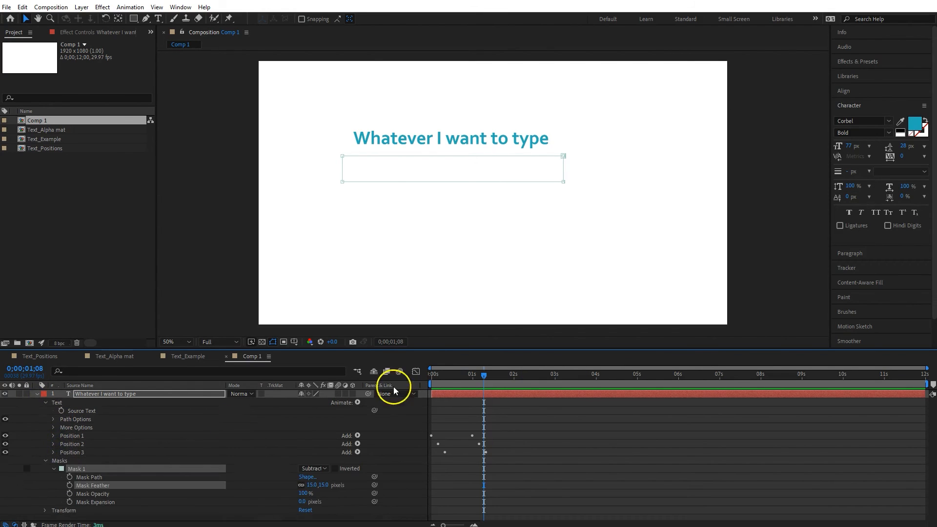
Step: Add an Opacity animator to the text and keyframe its opacity from 0% at the start to 100% at 20 frames
drag(478, 375, 421, 384)
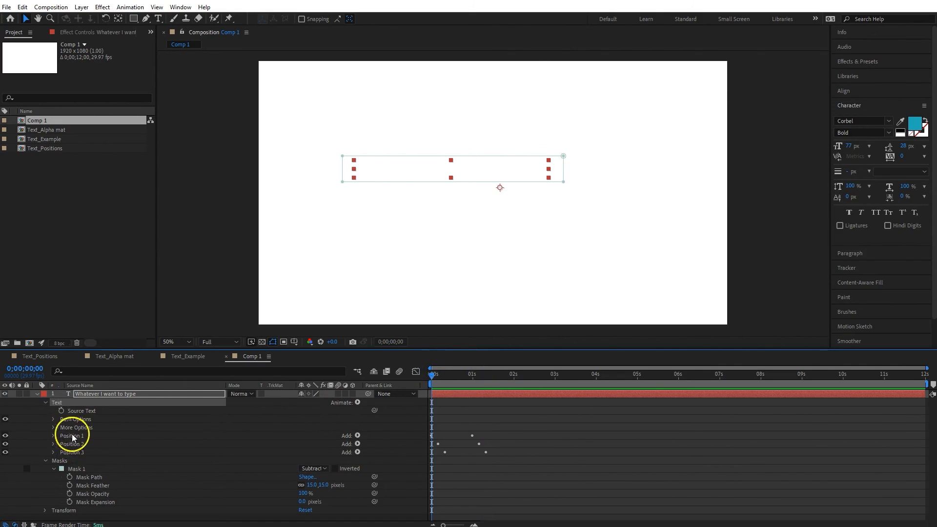
click(357, 403)
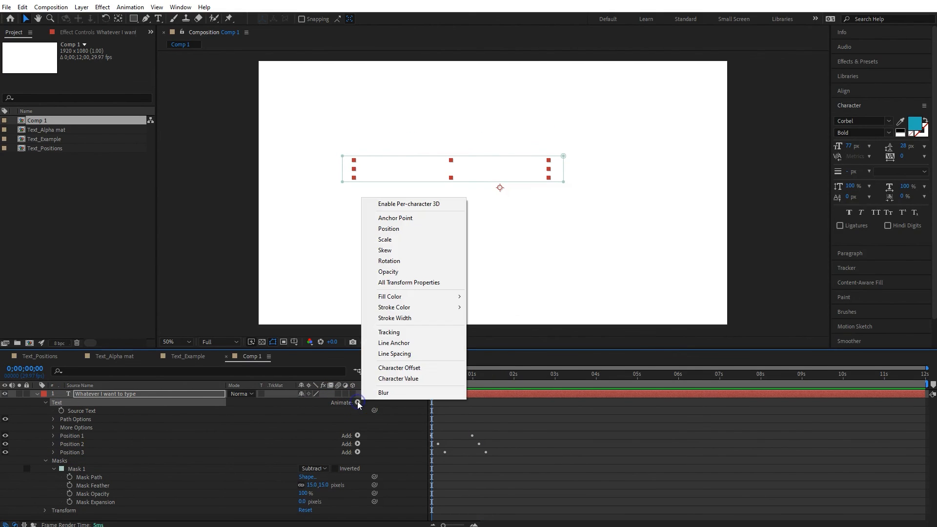
click(396, 271)
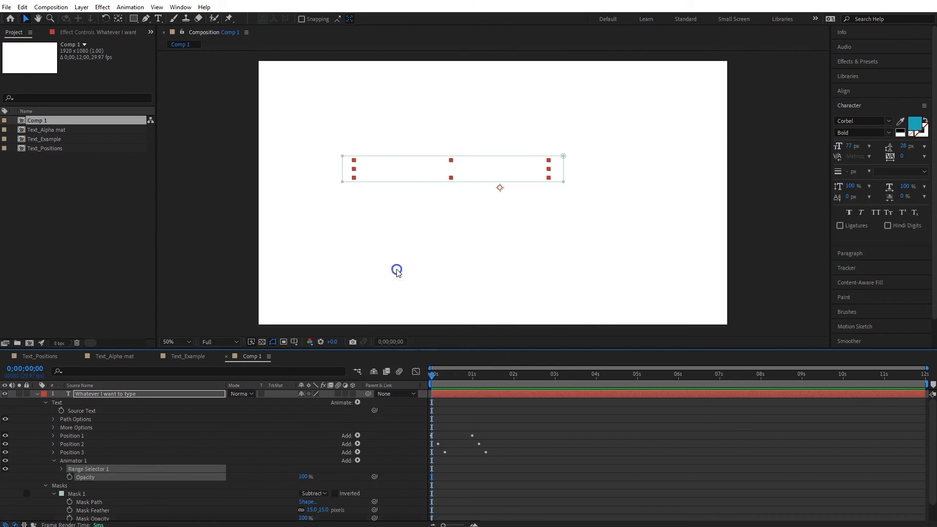
click(69, 477)
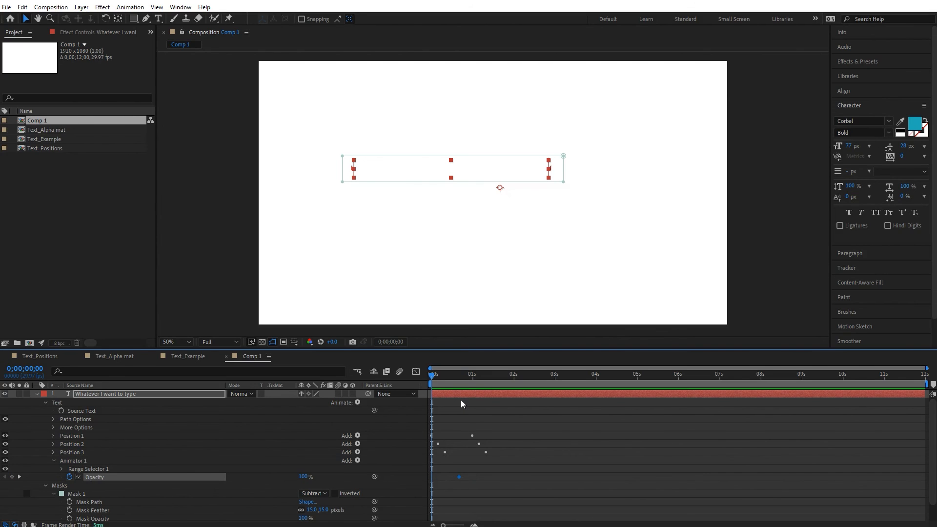
click(303, 476)
Step: Preview the text animation with the opacity fade from the start
key(space)
key(space)
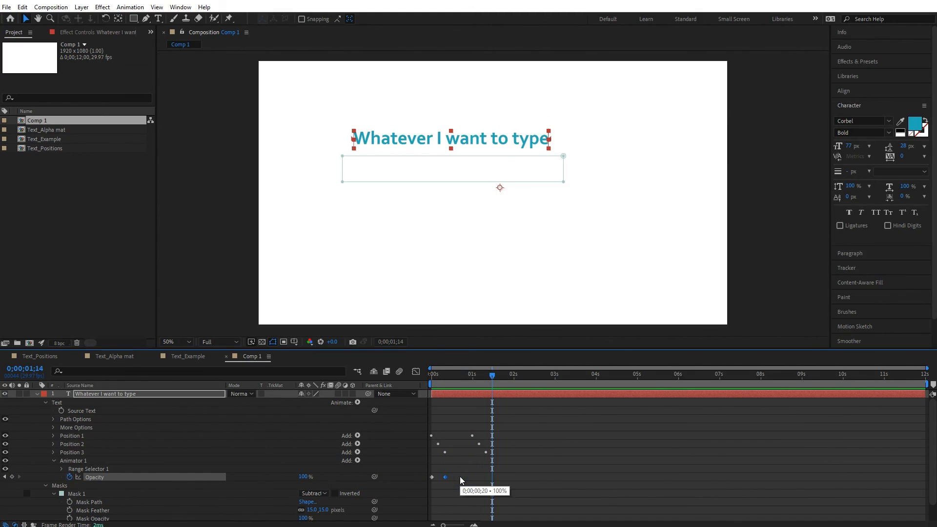
click(433, 375)
key(space)
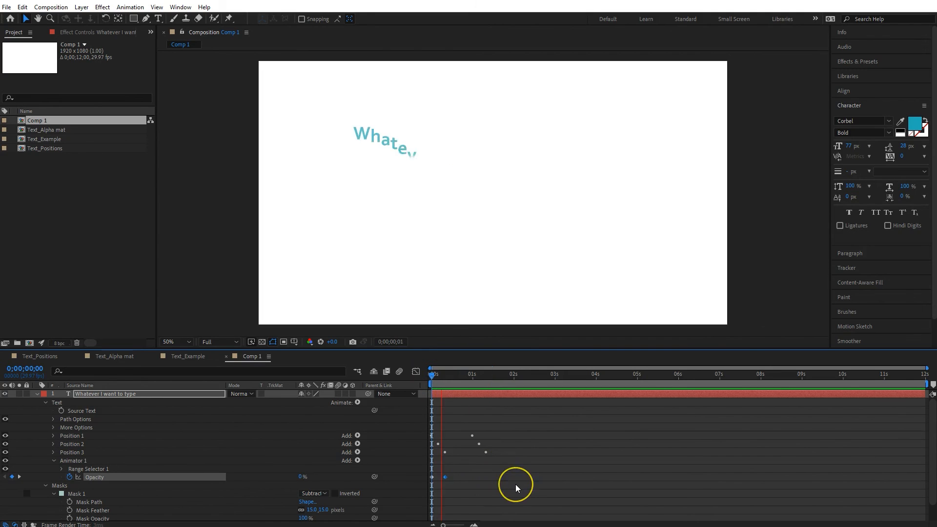
key(space)
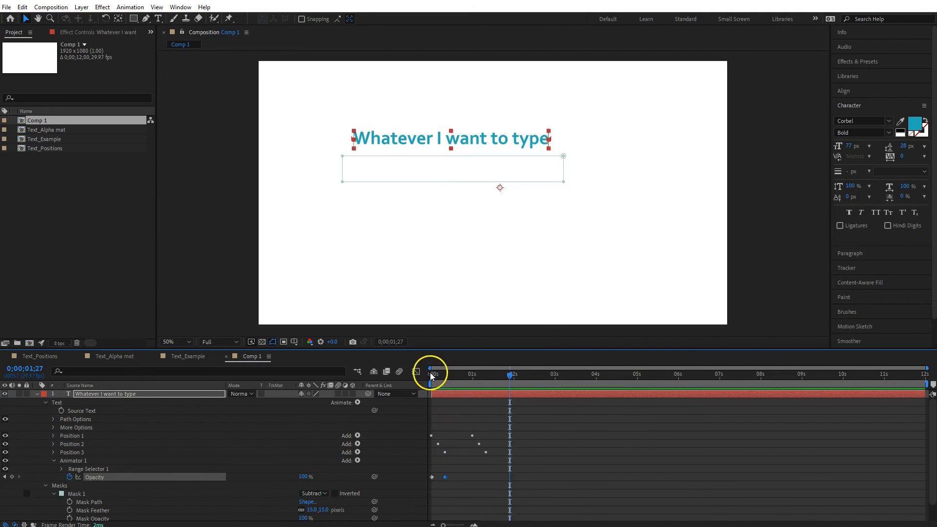
click(432, 375)
key(space)
key(space)
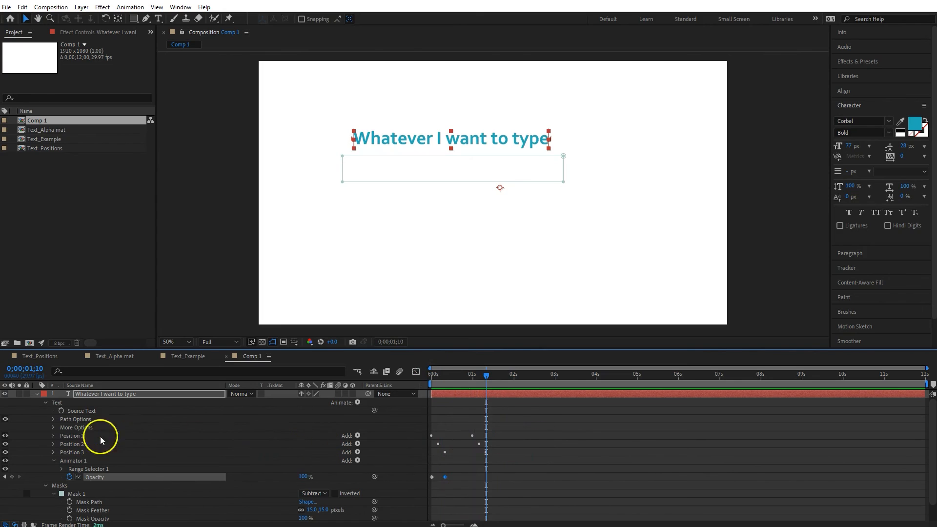
Step: Collapse Animator 1 and rename it to Opacity
click(54, 461)
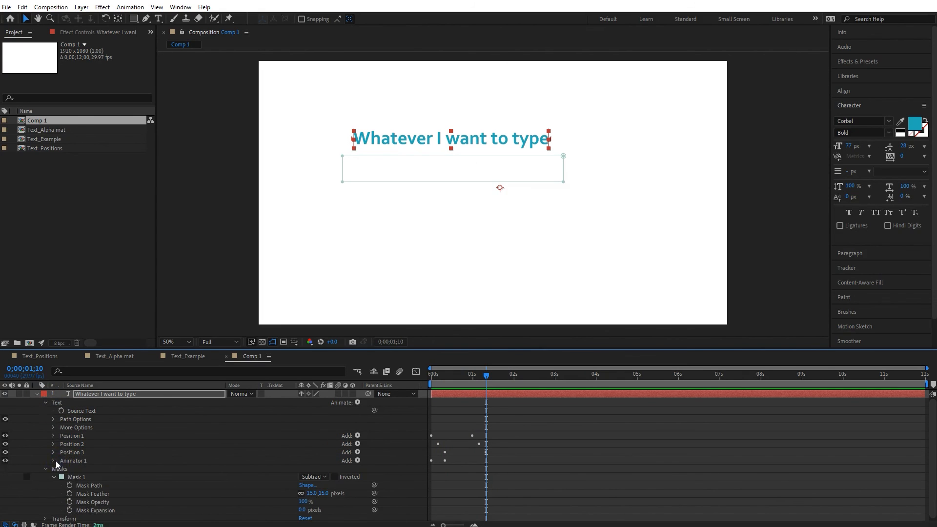
click(69, 461)
key(Return)
text(P)
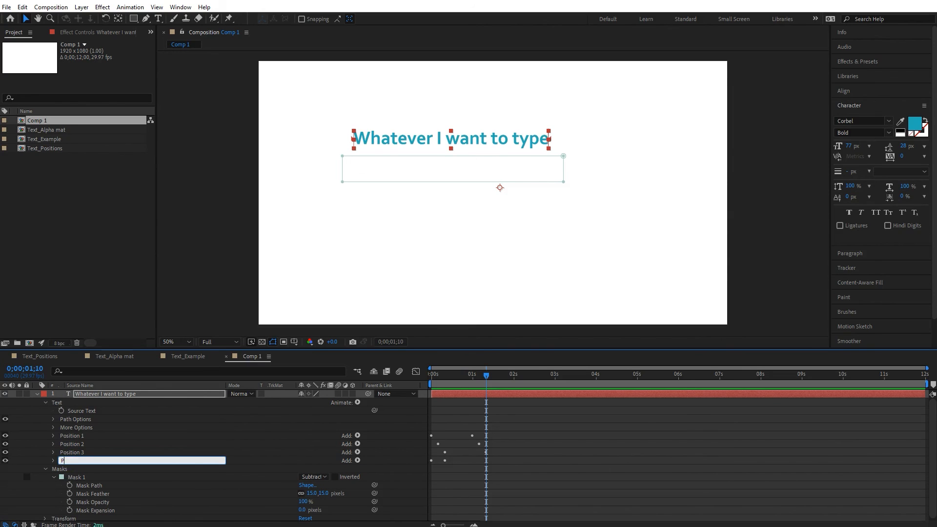
text(aacity)
key(Return)
Step: Select the Position 1, 2, 3 and Opacity animators and save them as an animation preset named "Bounce text in 2"
drag(68, 459, 74, 438)
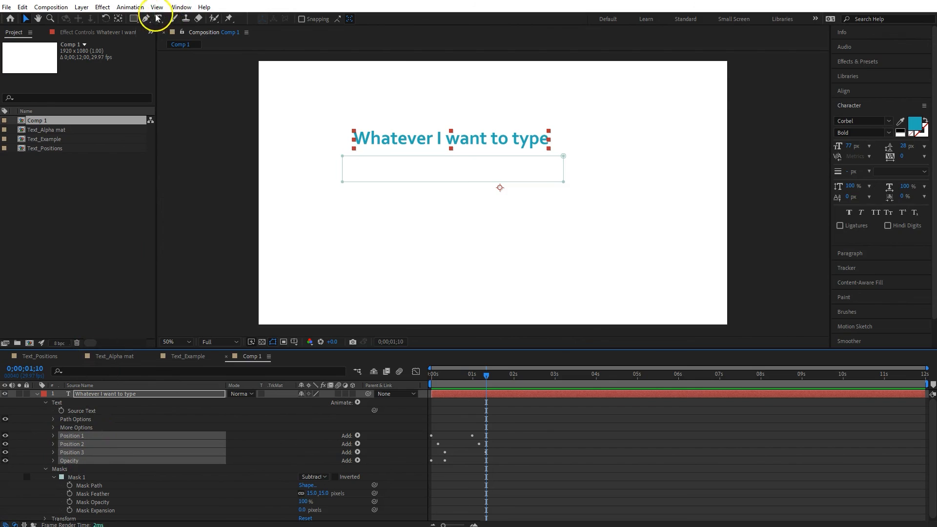
click(131, 7)
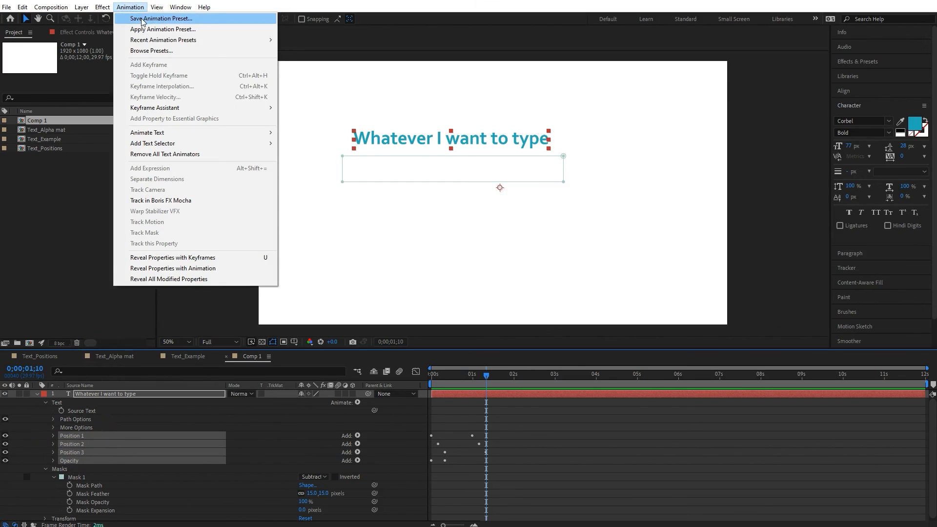
click(144, 18)
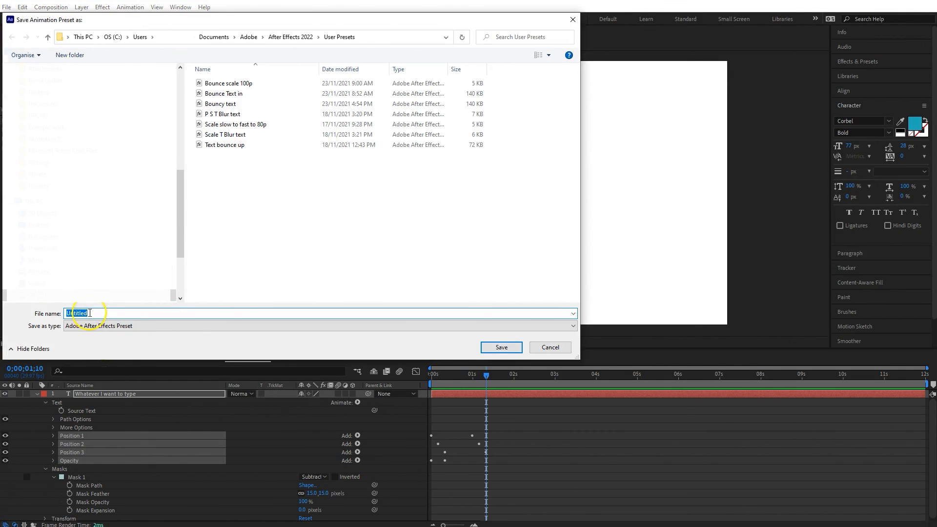
text(Bounc)
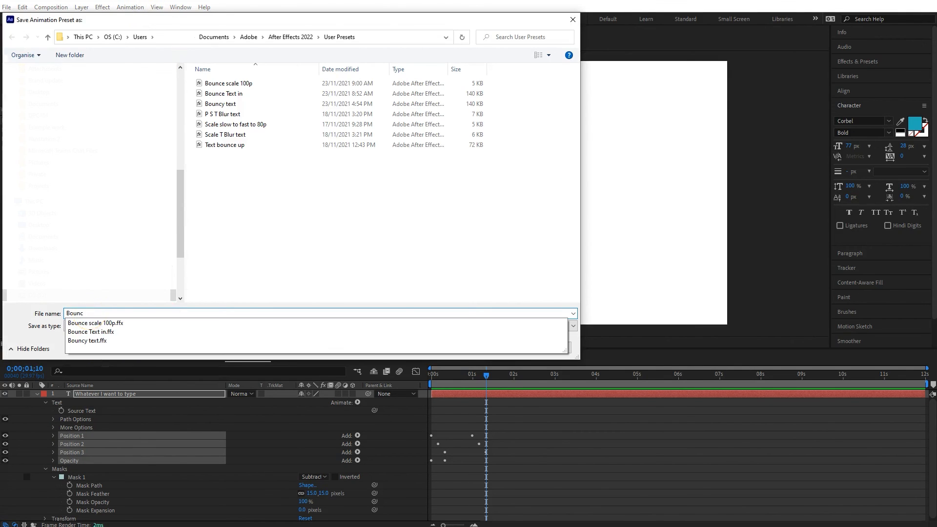
text(e text in)
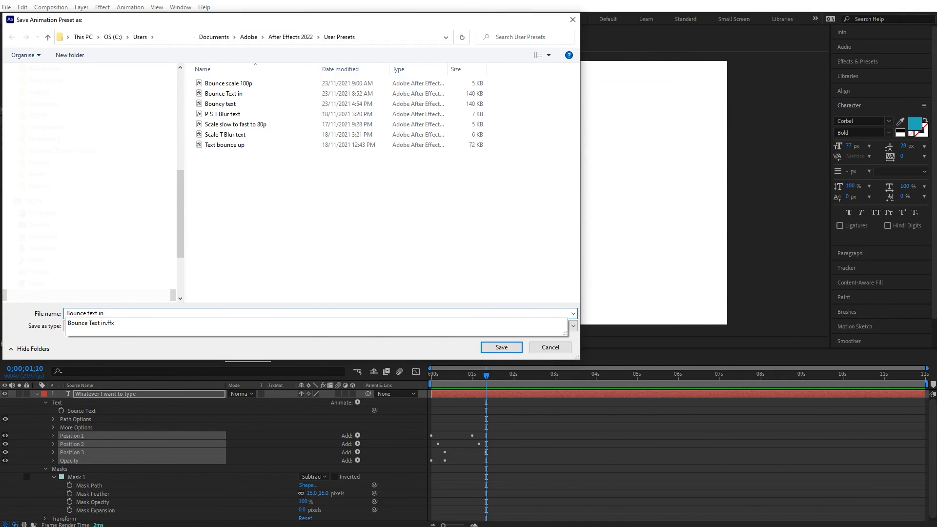
text( 2)
click(501, 347)
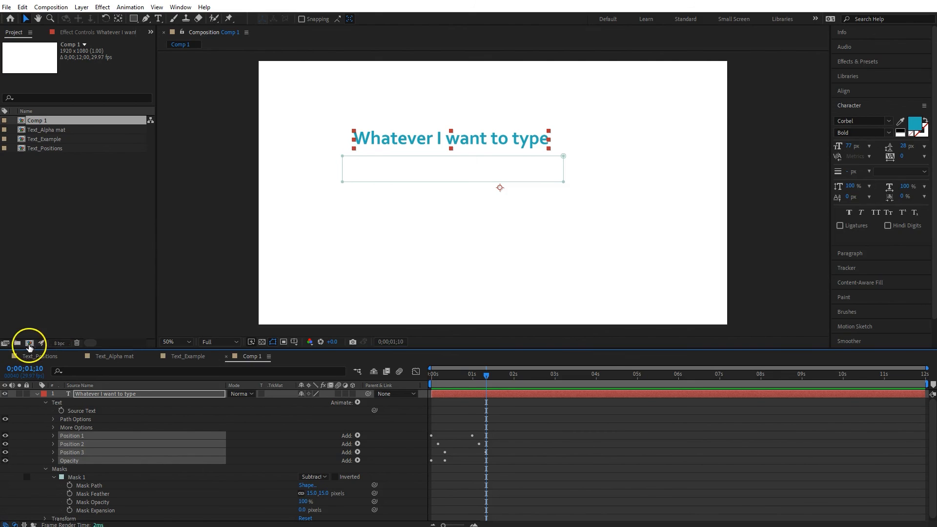
Step: Create a new composition with default settings and add a text box reading "Bob's your aunty"
click(29, 343)
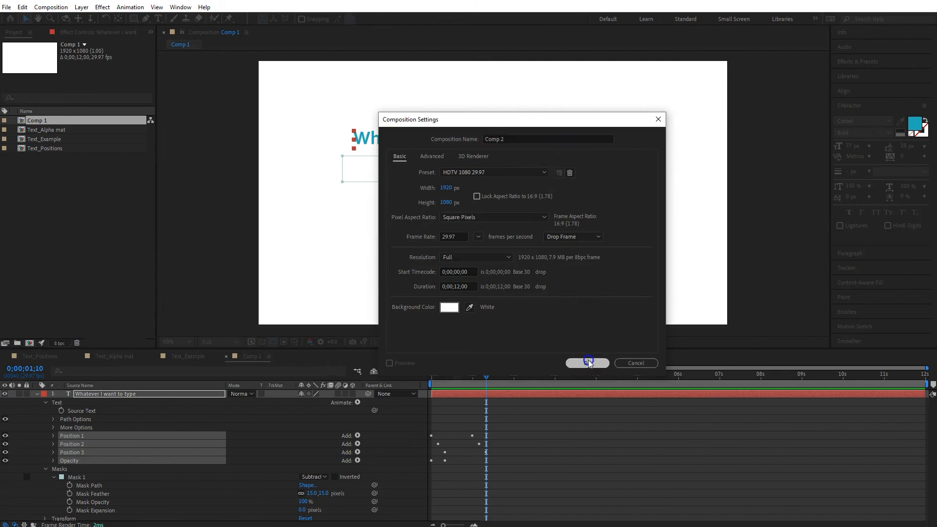
click(588, 361)
click(158, 19)
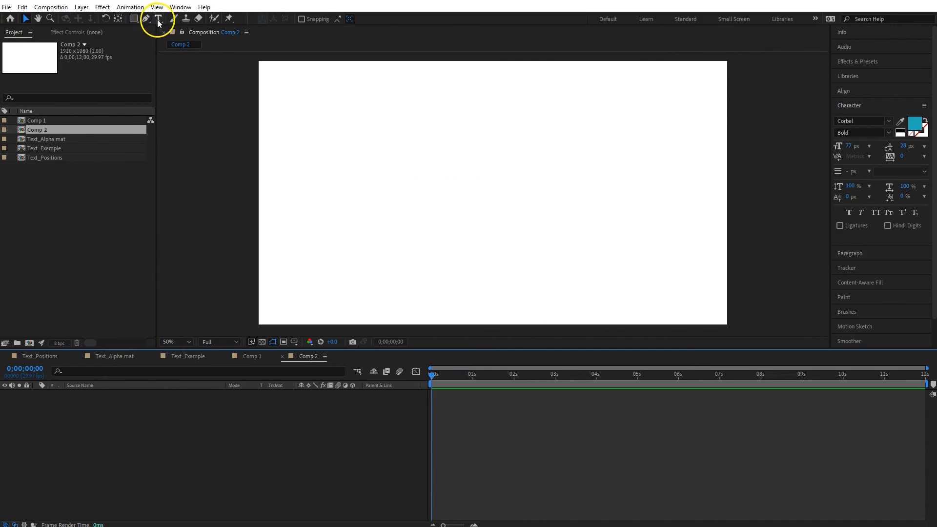
drag(359, 180, 605, 219)
text(Bob's your aunty)
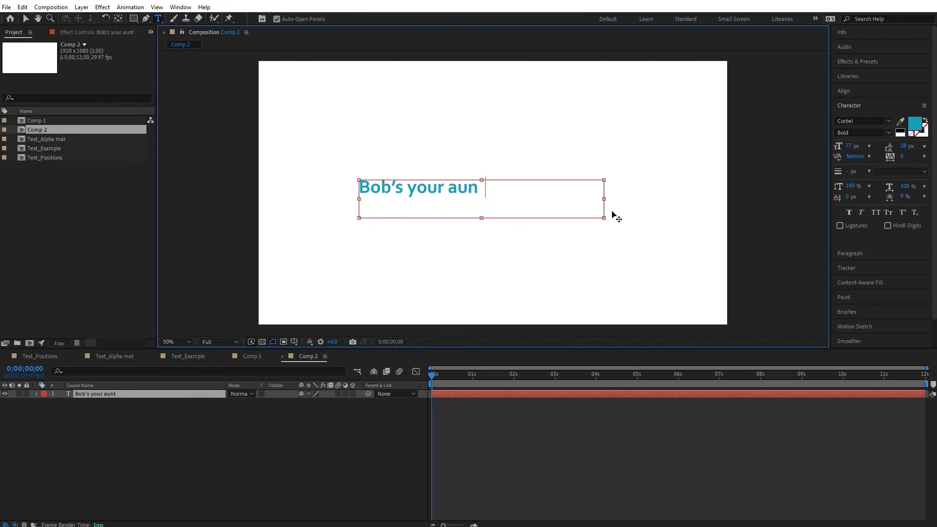
drag(482, 218, 482, 197)
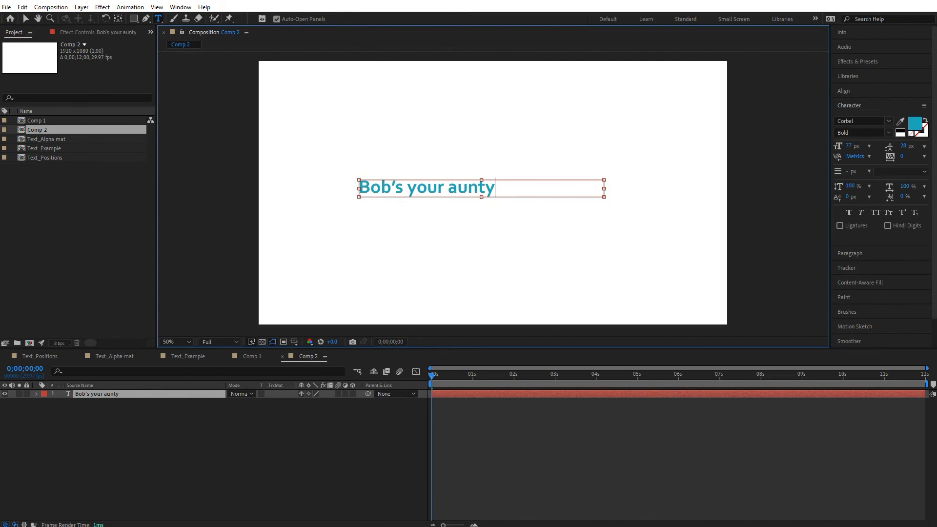
Step: Apply the "Bounce text in 2" animation preset to the new text layer
click(130, 7)
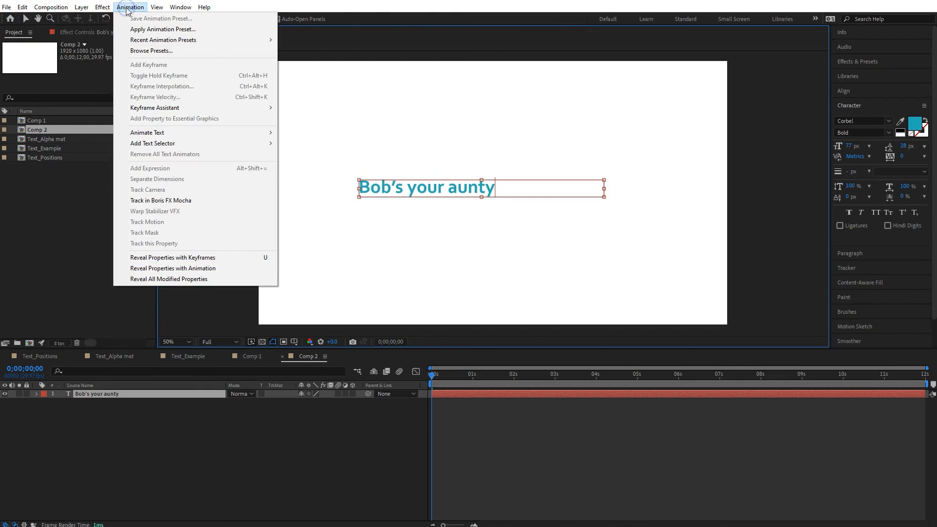
click(144, 29)
click(210, 94)
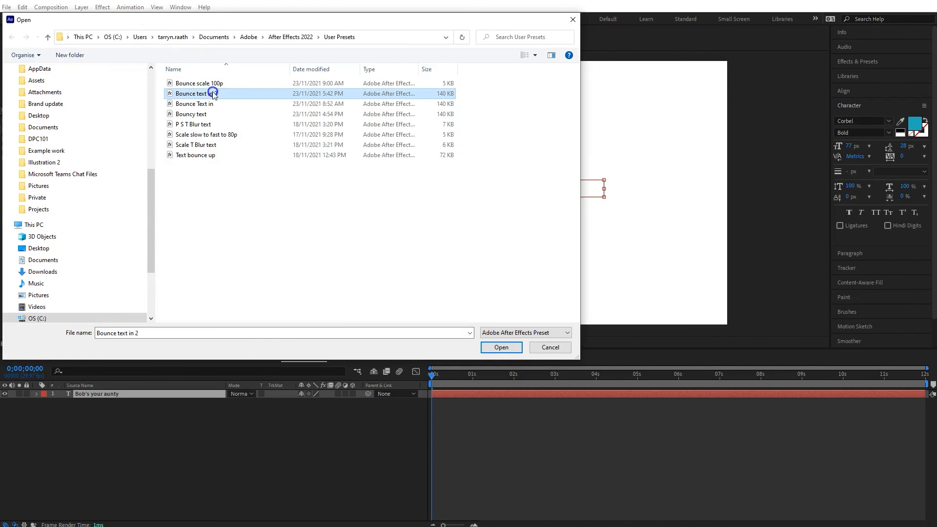
click(501, 347)
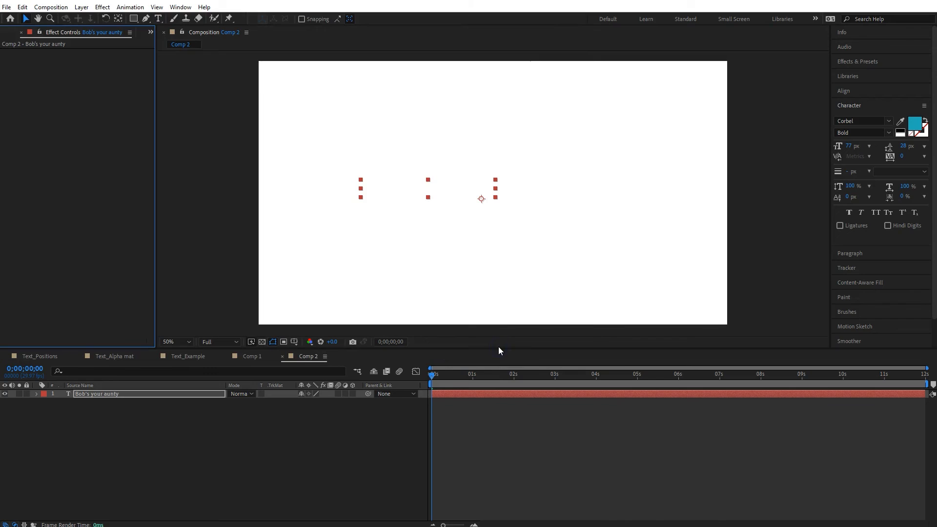
Step: Preview the preset animation on the new text from the start
key(space)
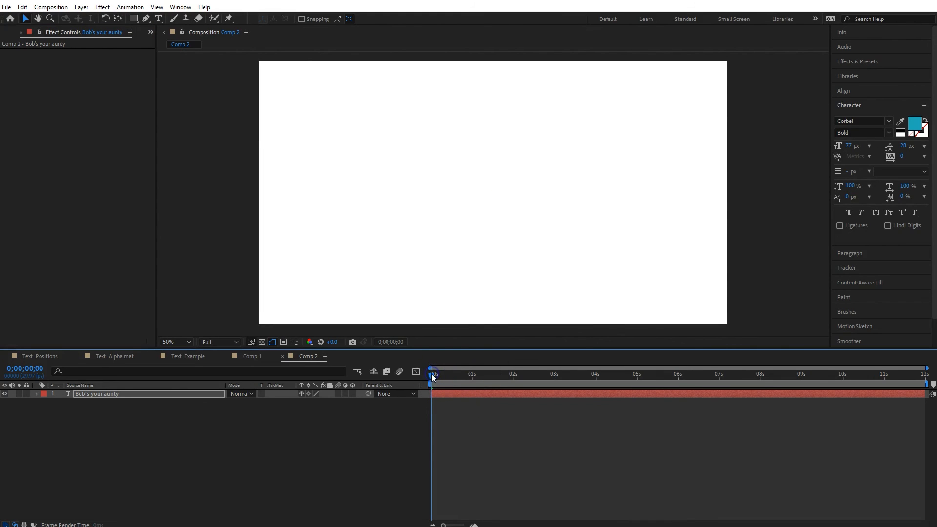
click(432, 376)
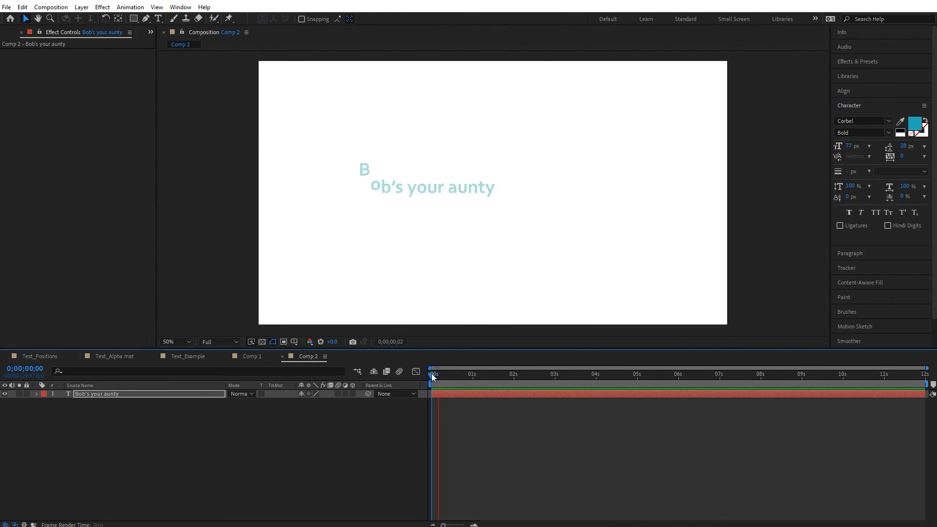
key(space)
click(433, 377)
key(space)
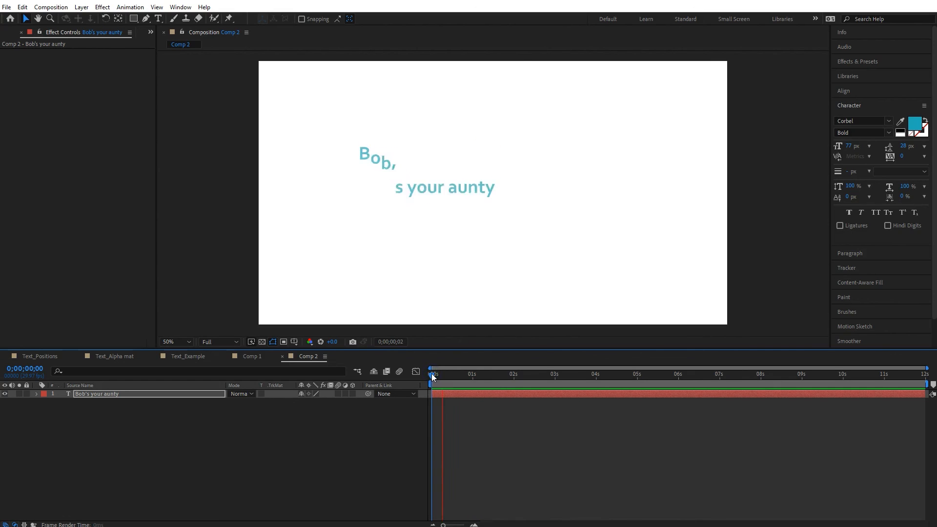
key(space)
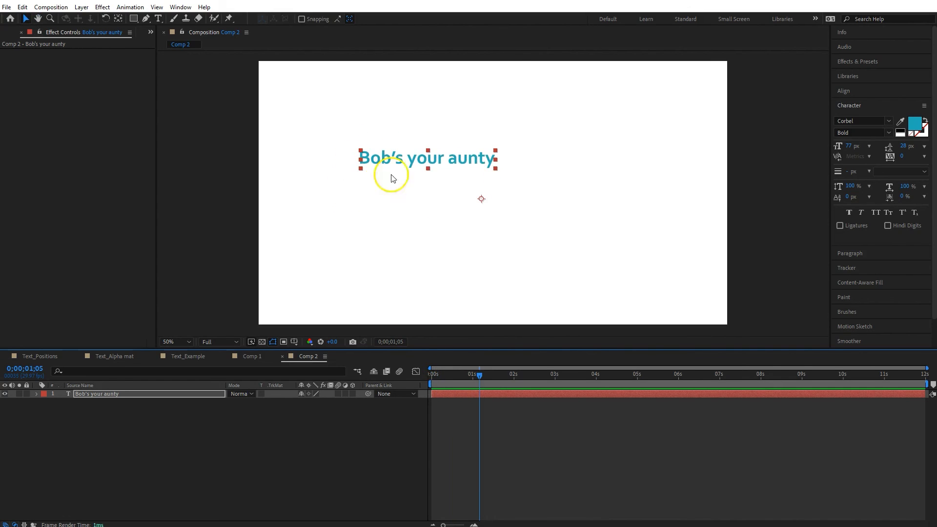
click(434, 376)
key(space)
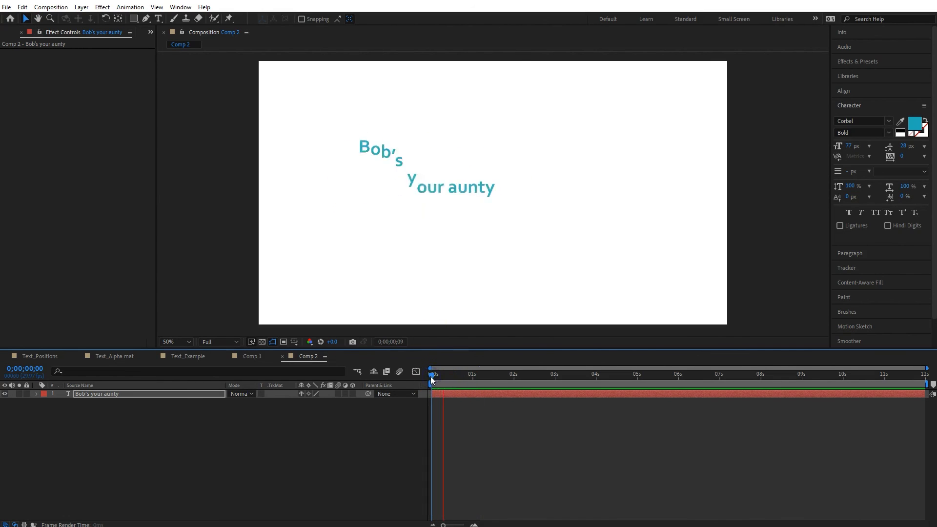
click(311, 420)
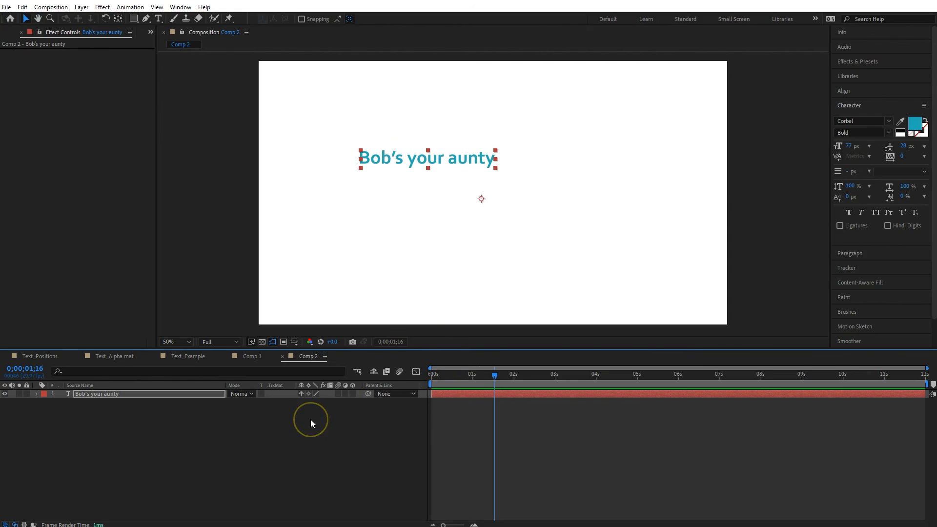